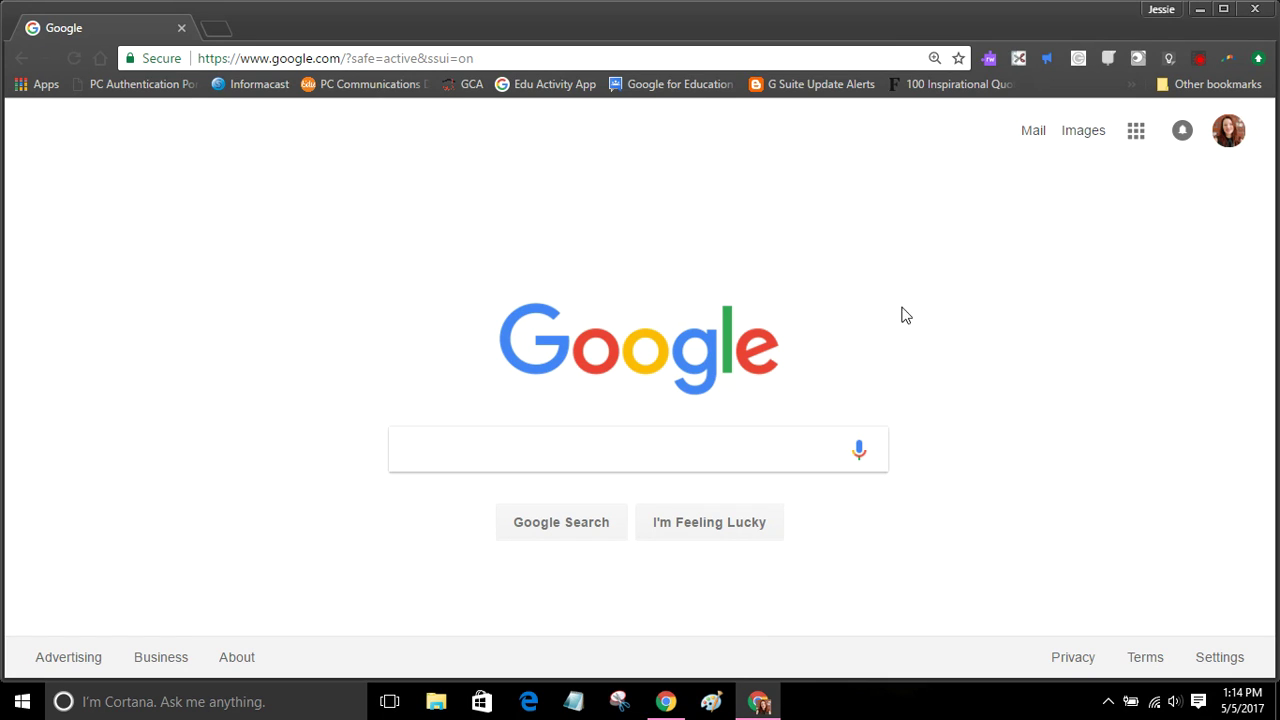
- Open Mail from the Google home page and look through the inbox's message sections
click(1136, 140)
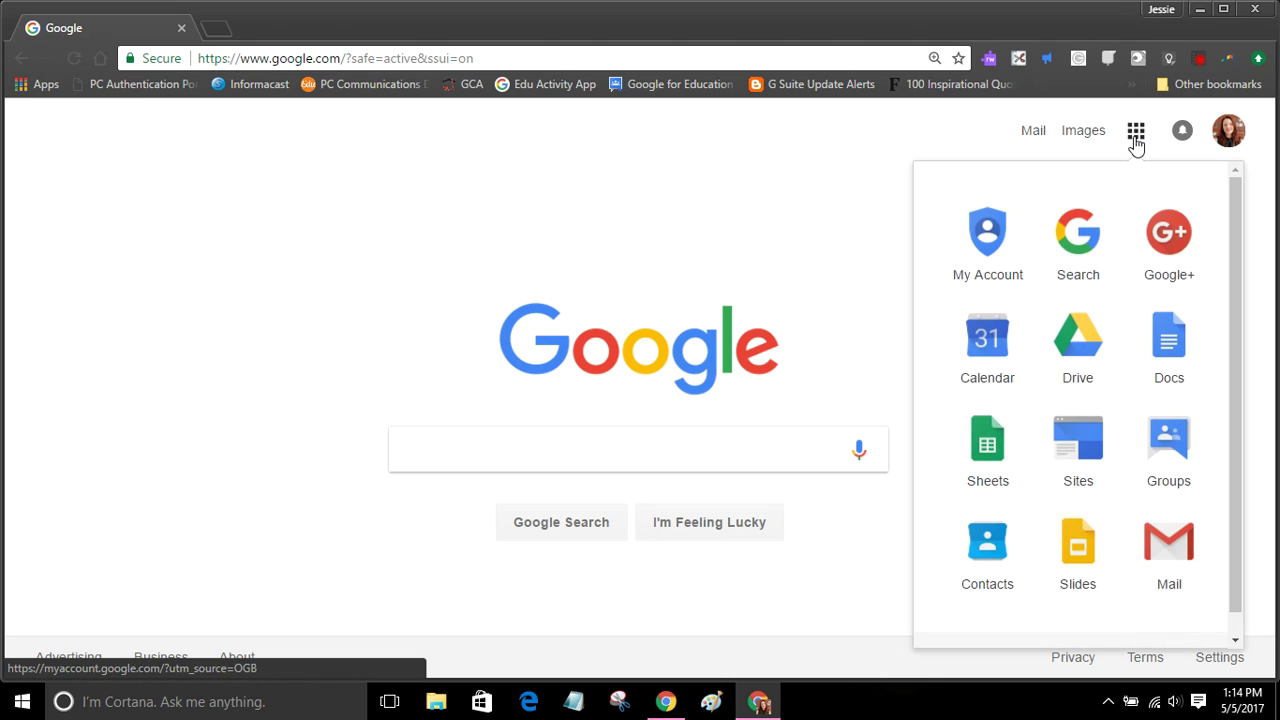
click(1162, 553)
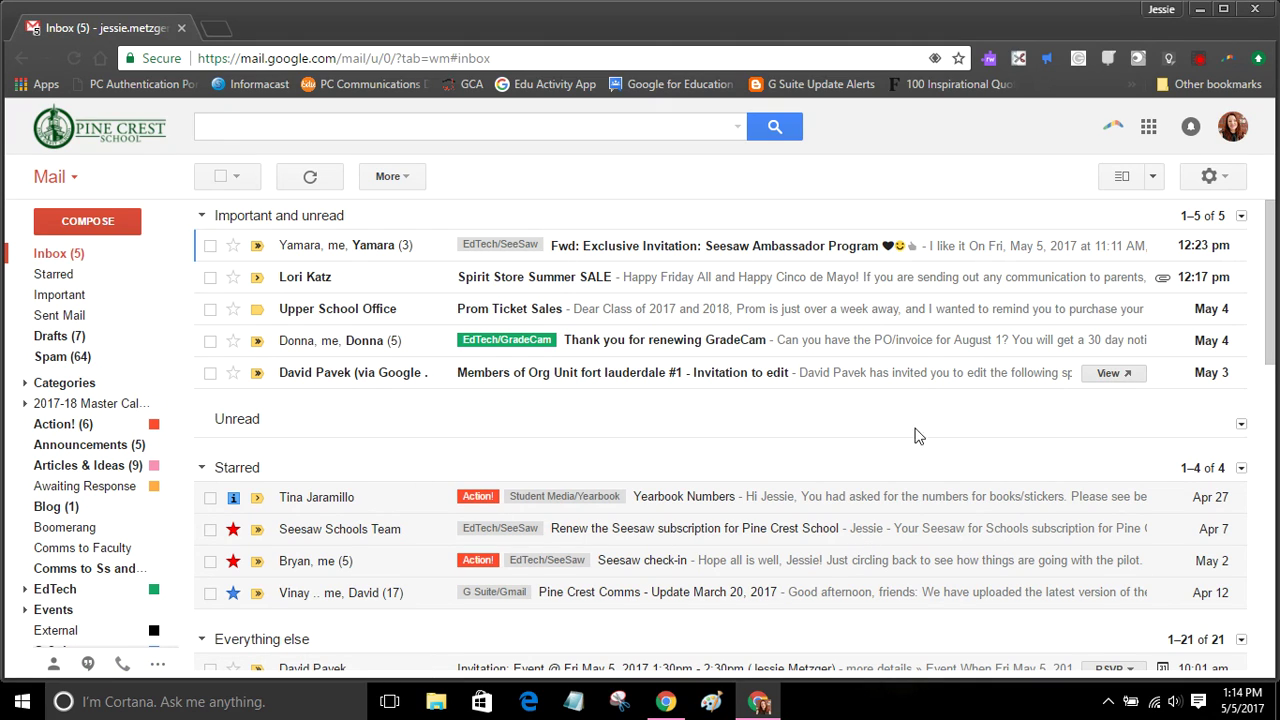
click(1210, 177)
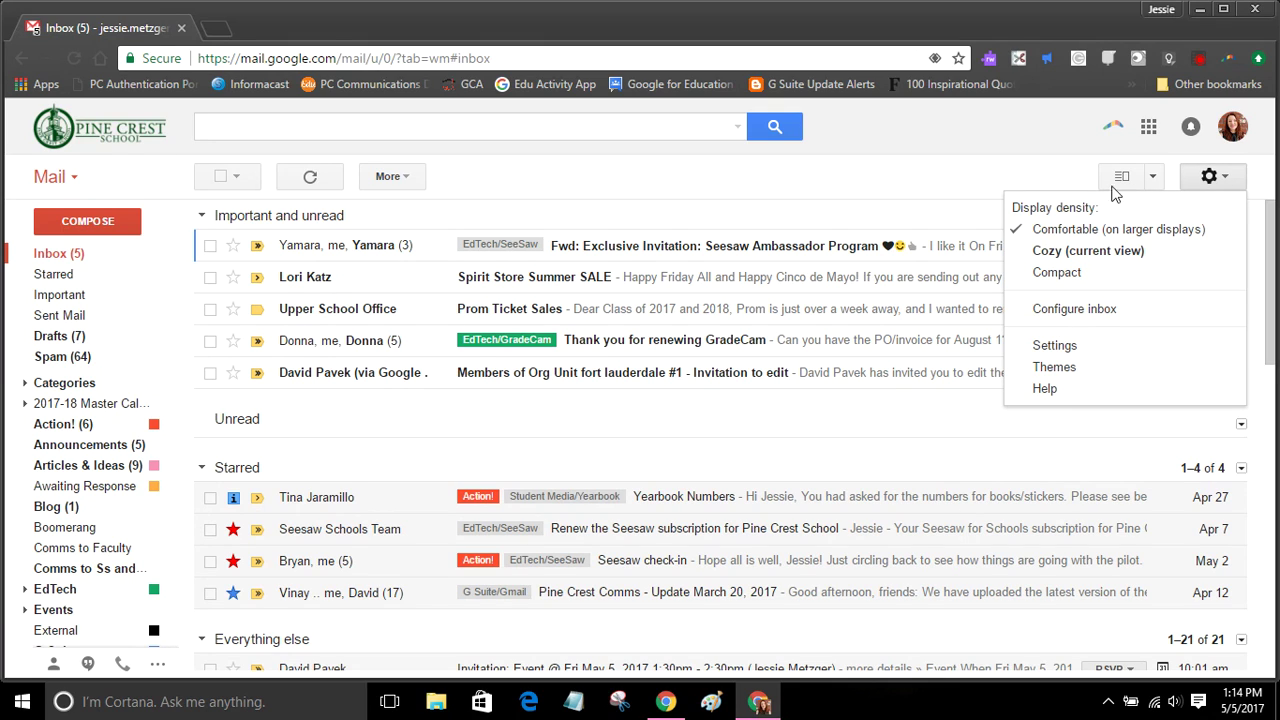
click(927, 192)
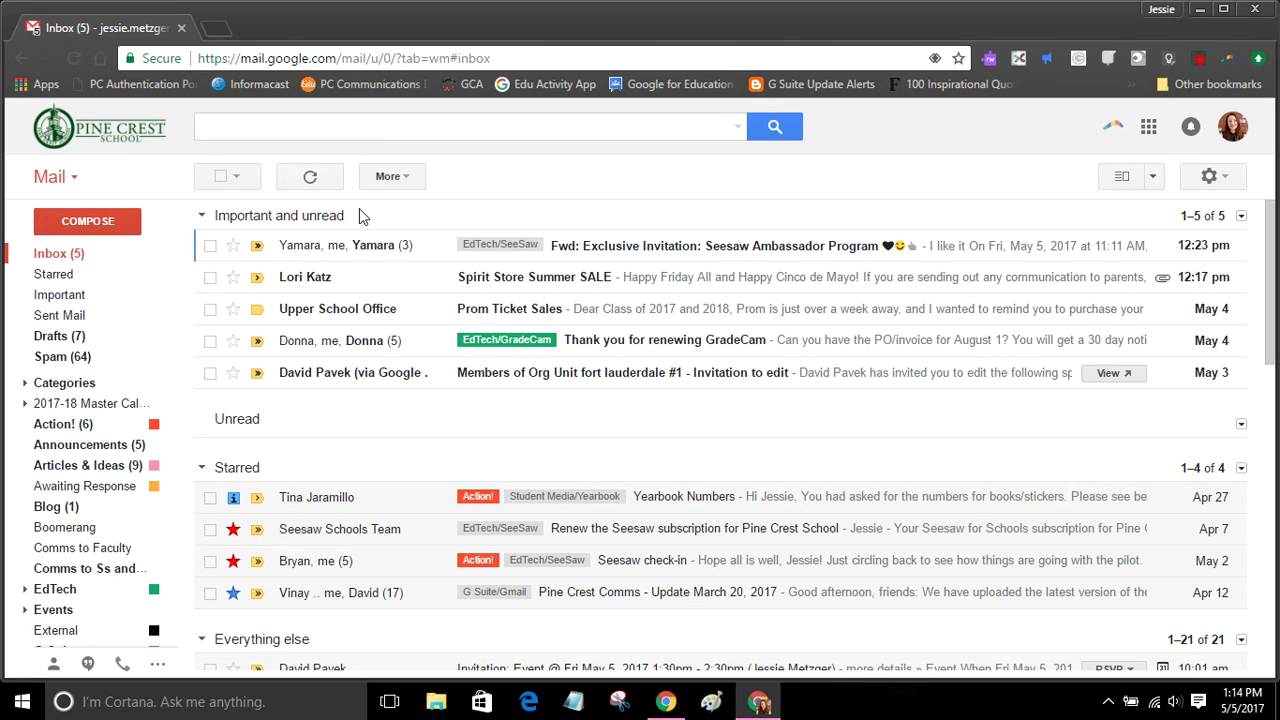
scroll(378, 437, down, 3)
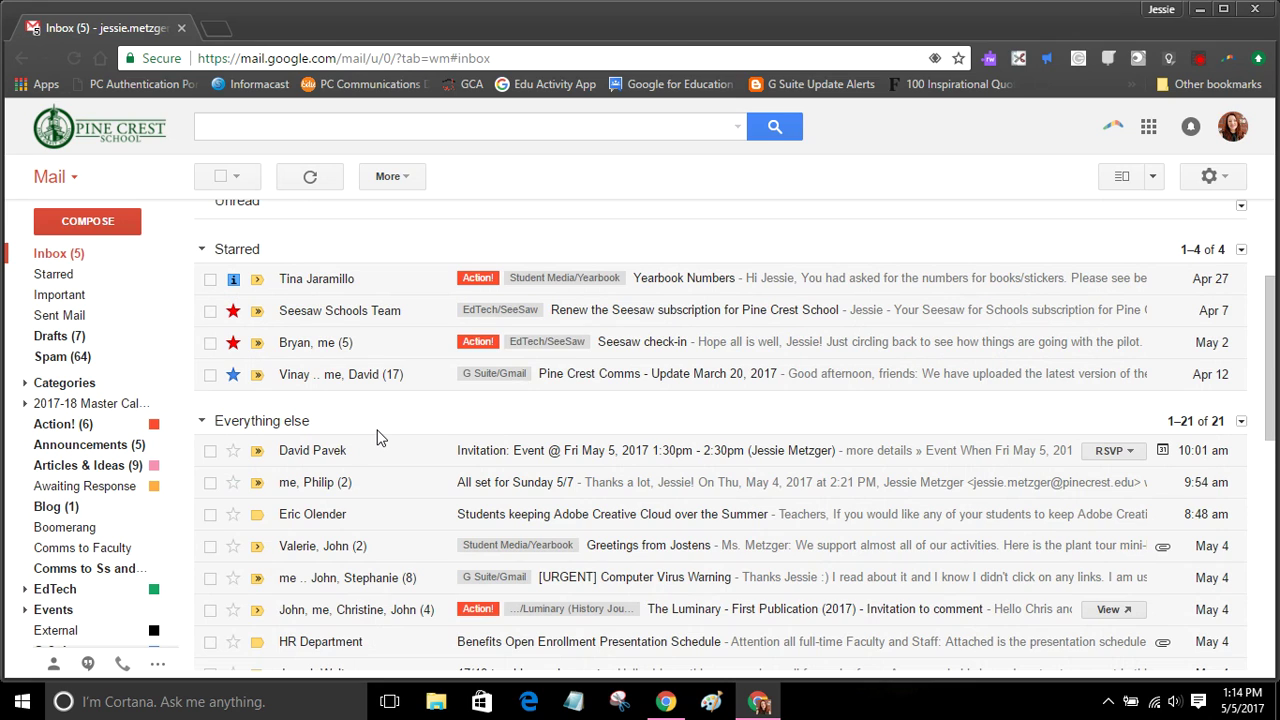
scroll(378, 437, down, 2)
scroll(378, 437, up, 5)
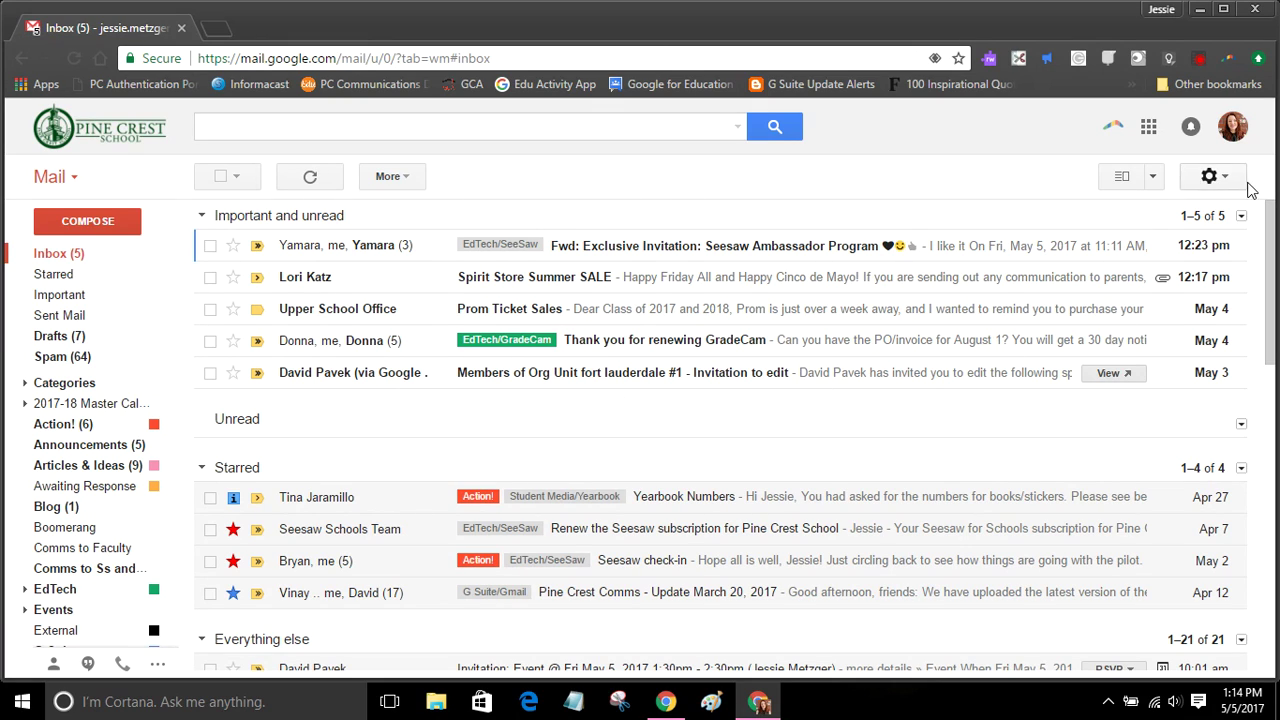
- Set the inbox type to Default in the mail's inbox settings and save the changes
click(1212, 178)
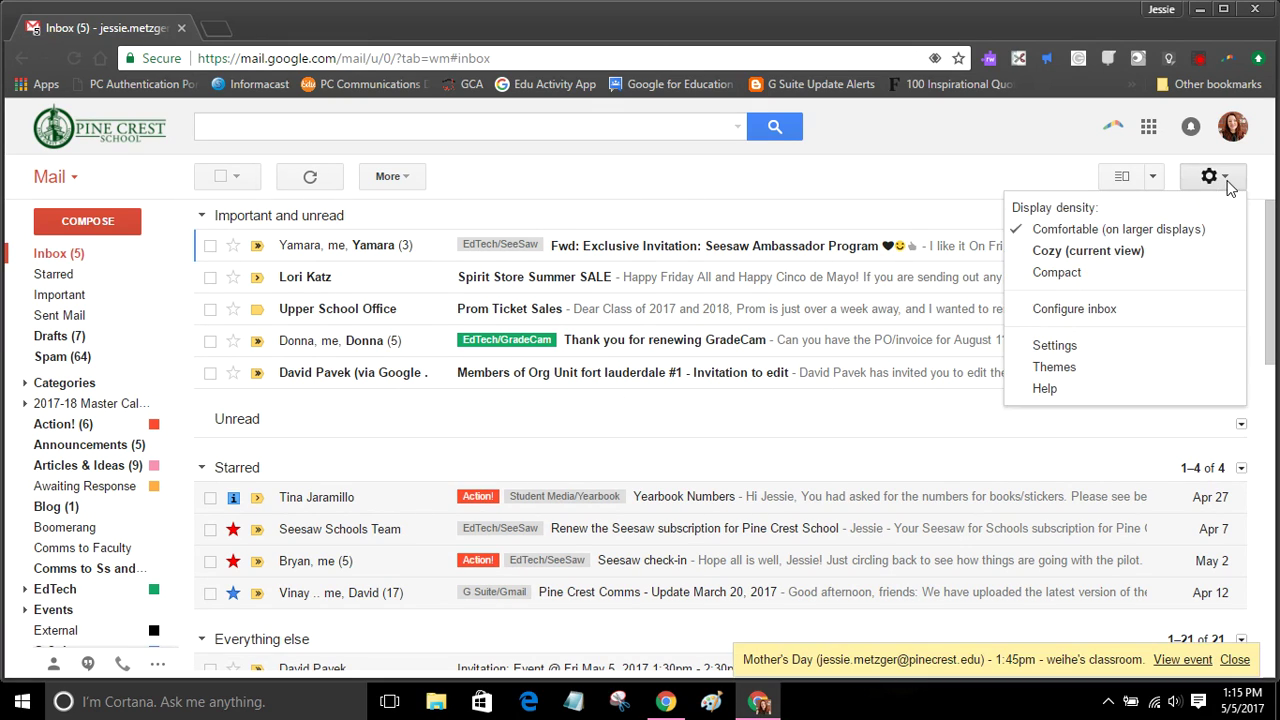
click(1116, 352)
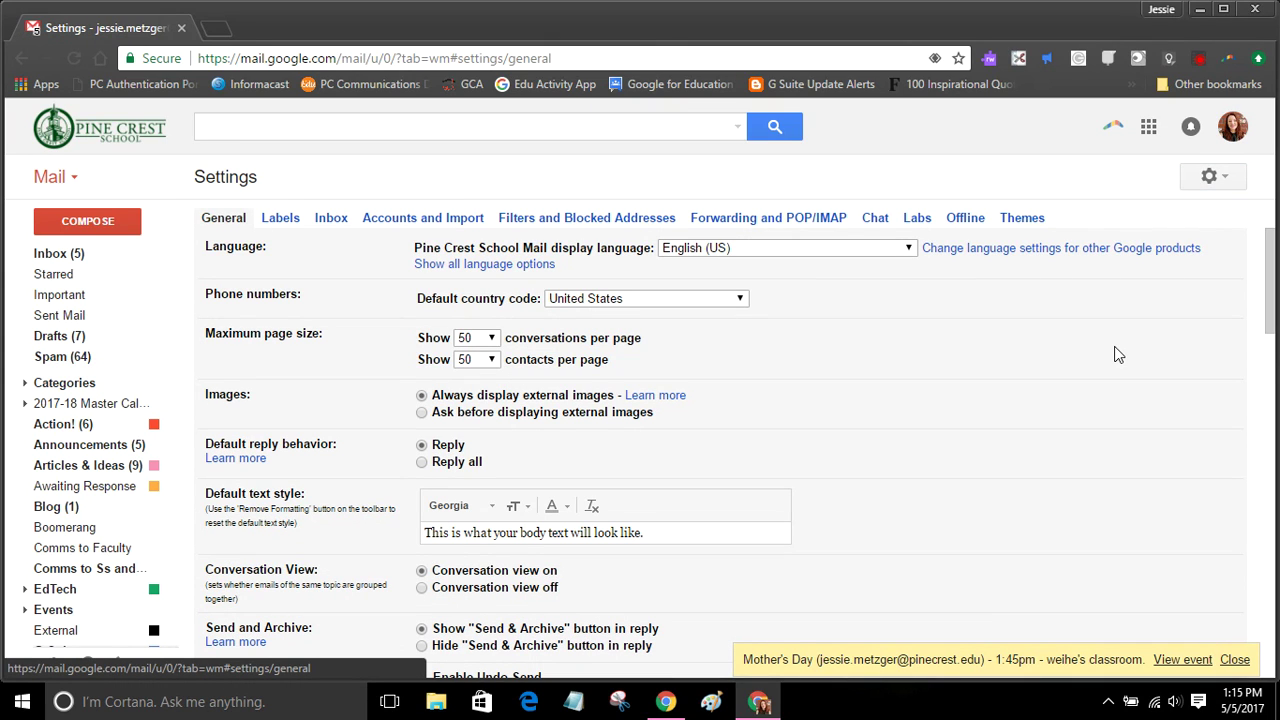
click(1212, 178)
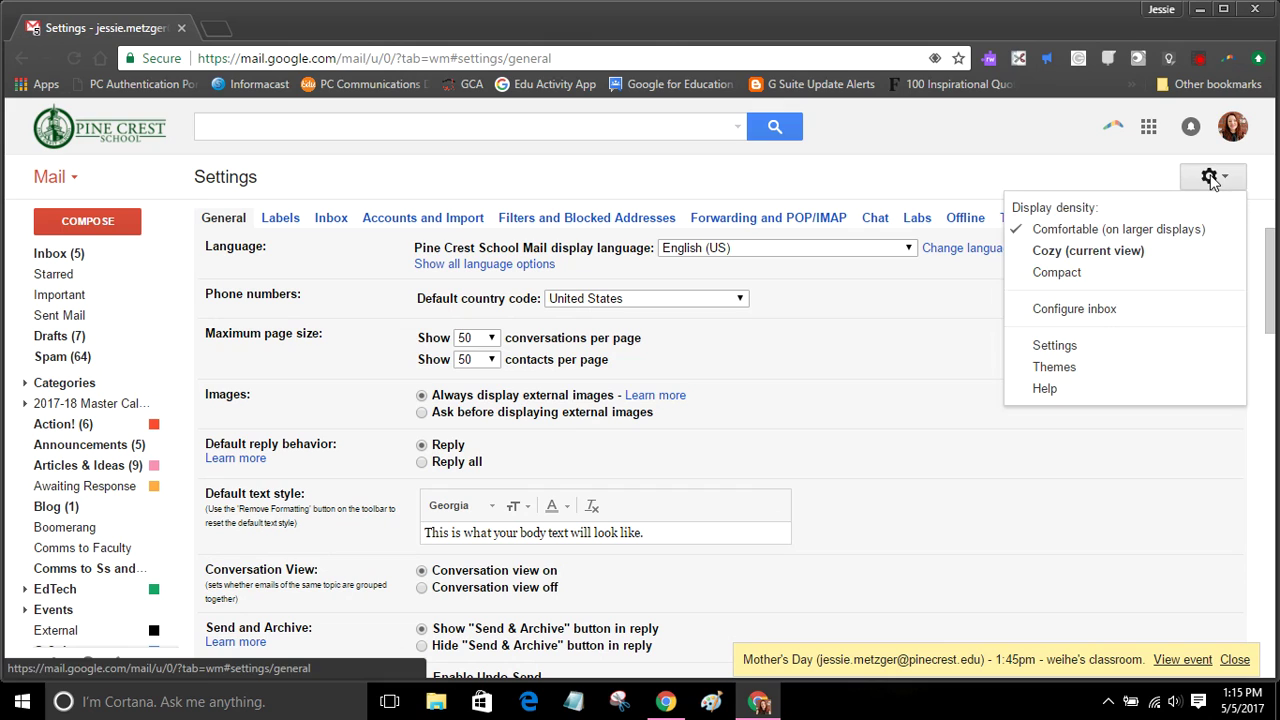
click(1086, 347)
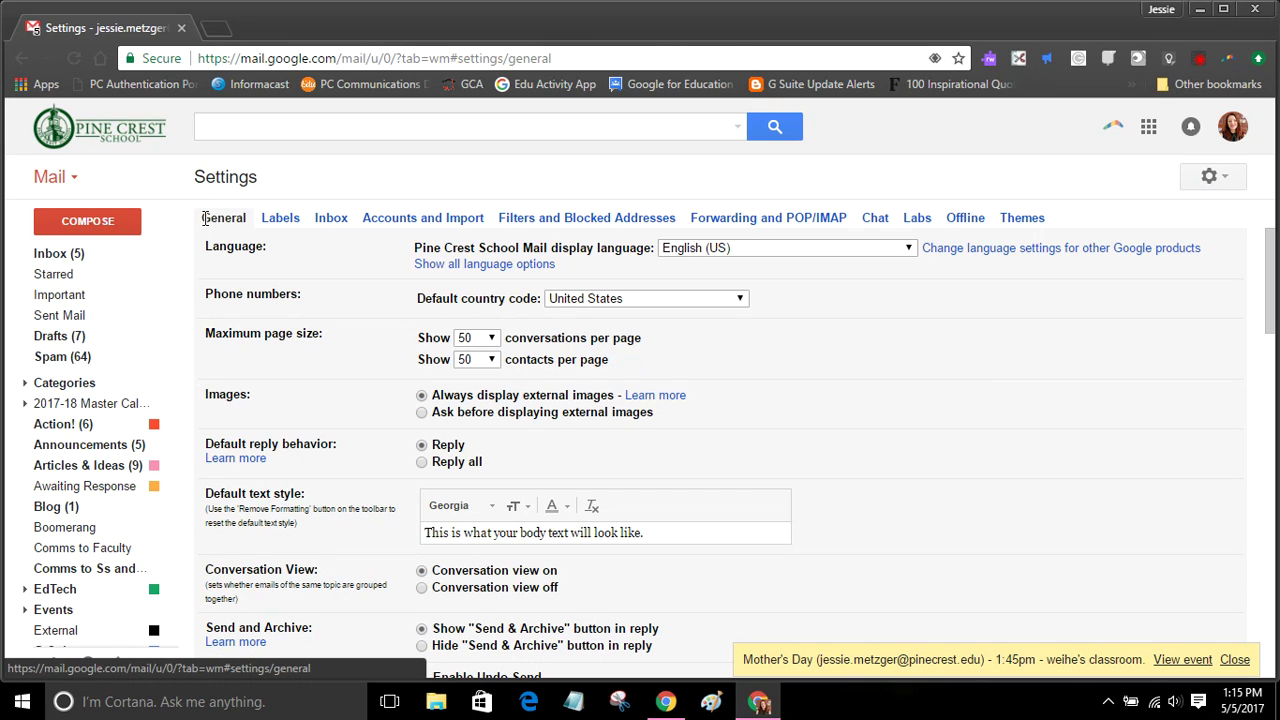
click(329, 222)
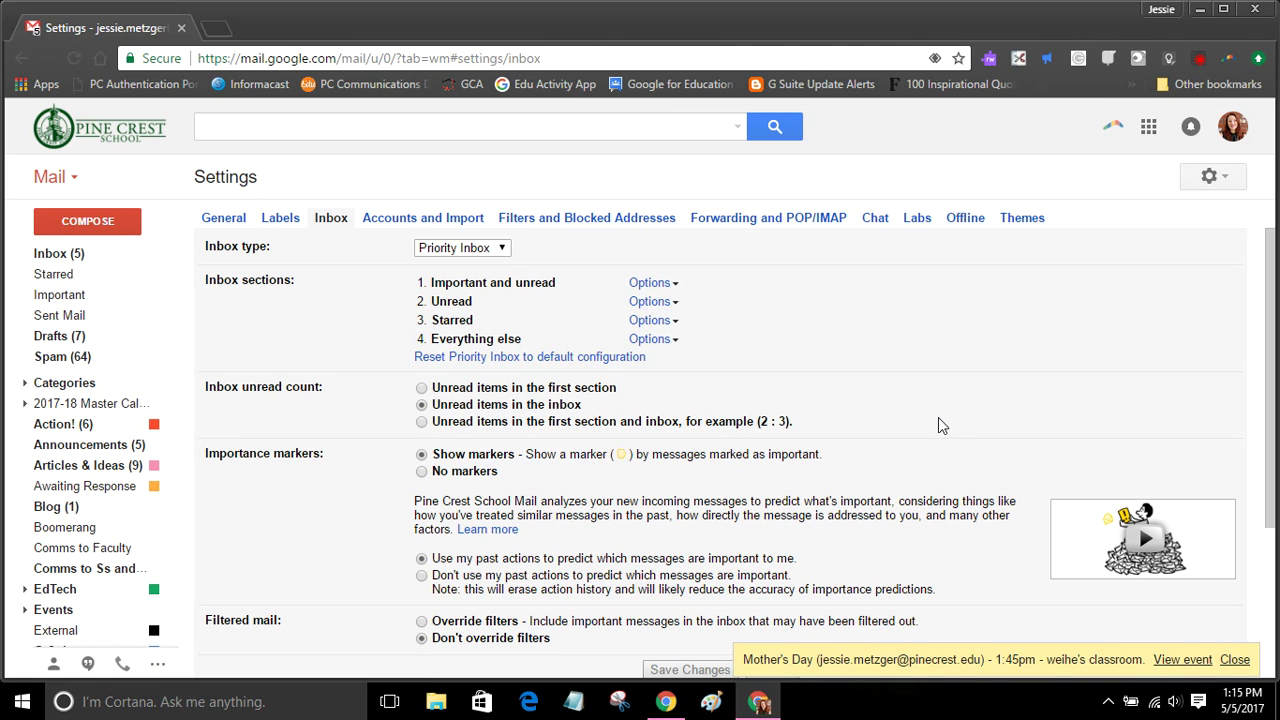
scroll(938, 420, down, 3)
scroll(936, 418, up, 3)
click(500, 252)
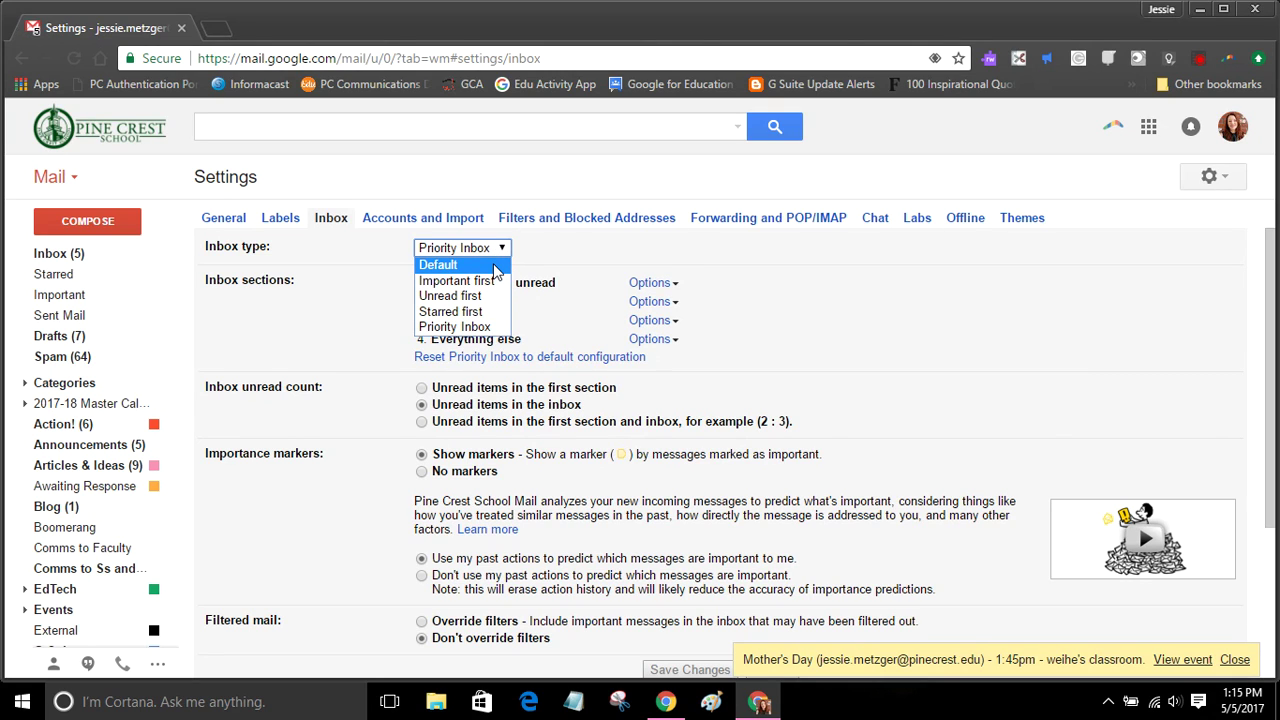
click(495, 266)
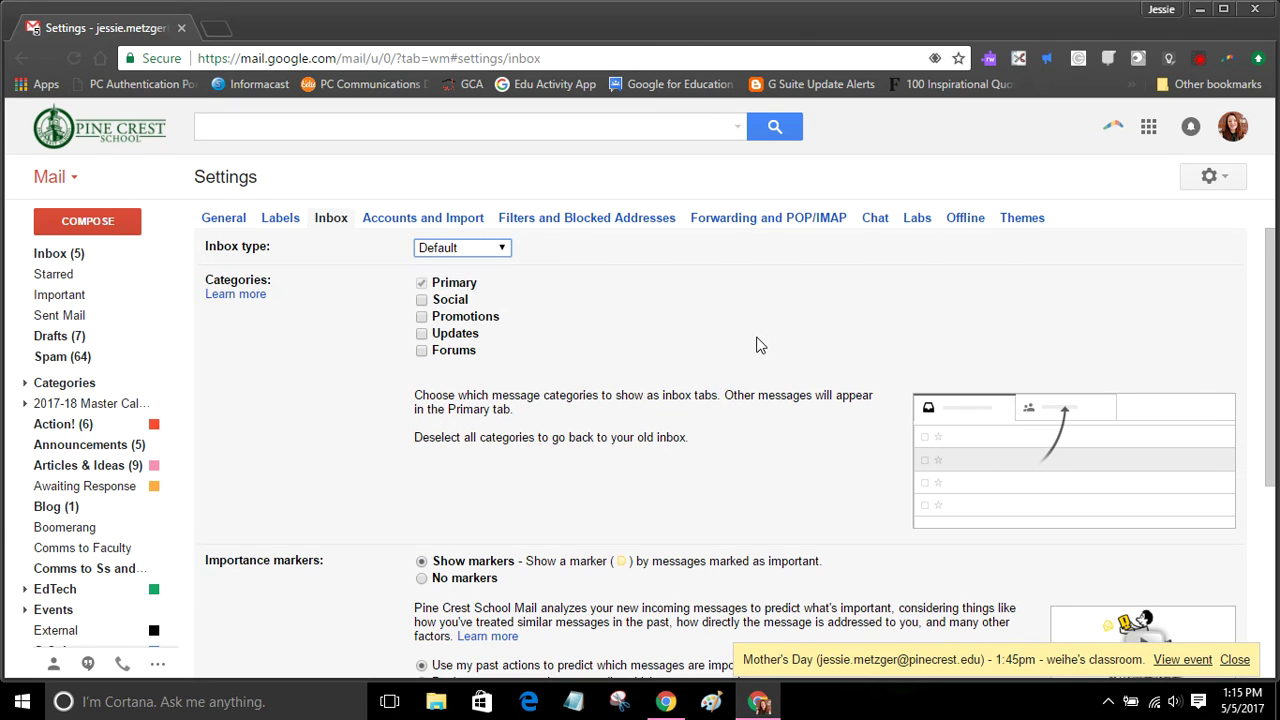
scroll(690, 465, down, 4)
click(690, 444)
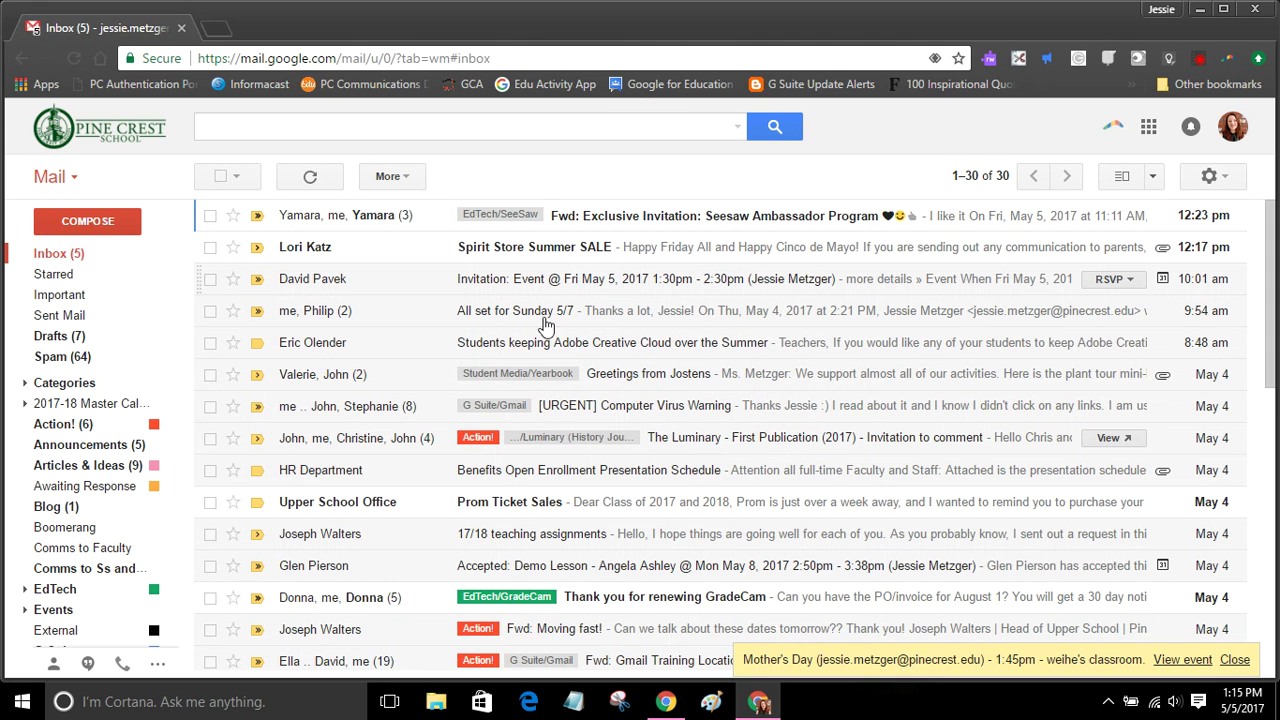
- Examine how the messages are ordered by date throughout the whole inbox list
scroll(545, 410, down, 4)
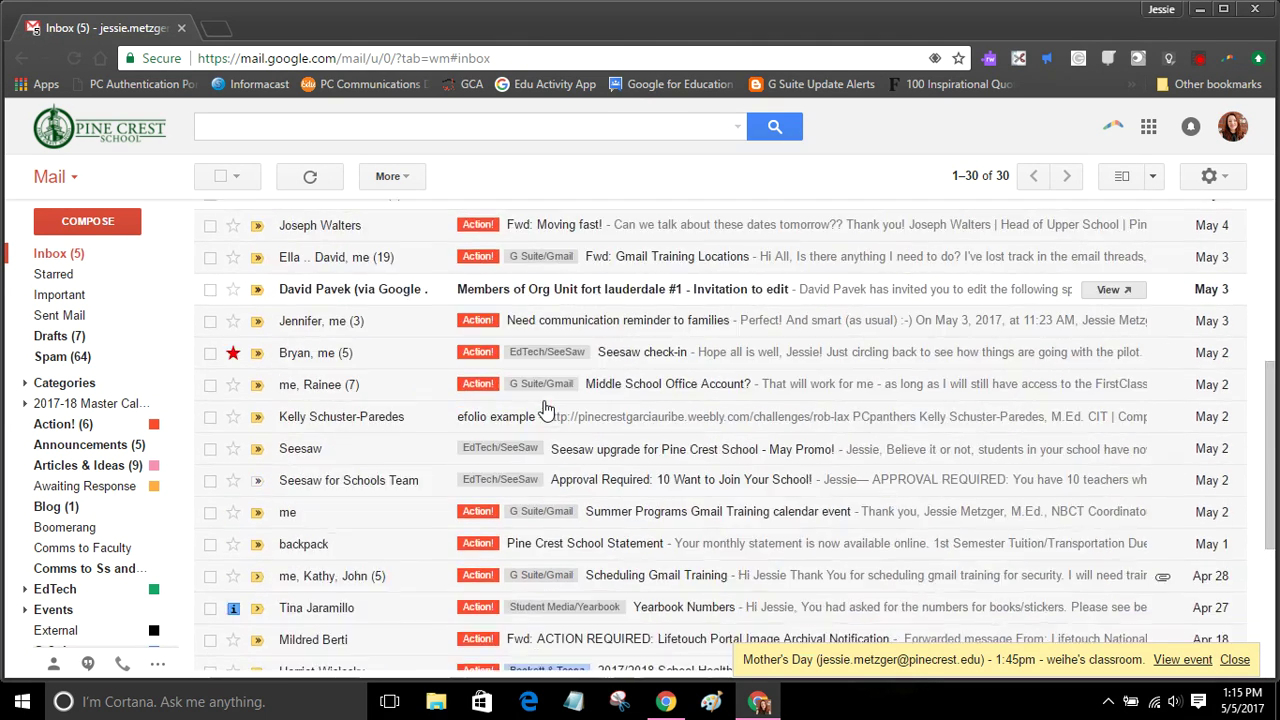
scroll(545, 410, down, 3)
scroll(545, 410, up, 7)
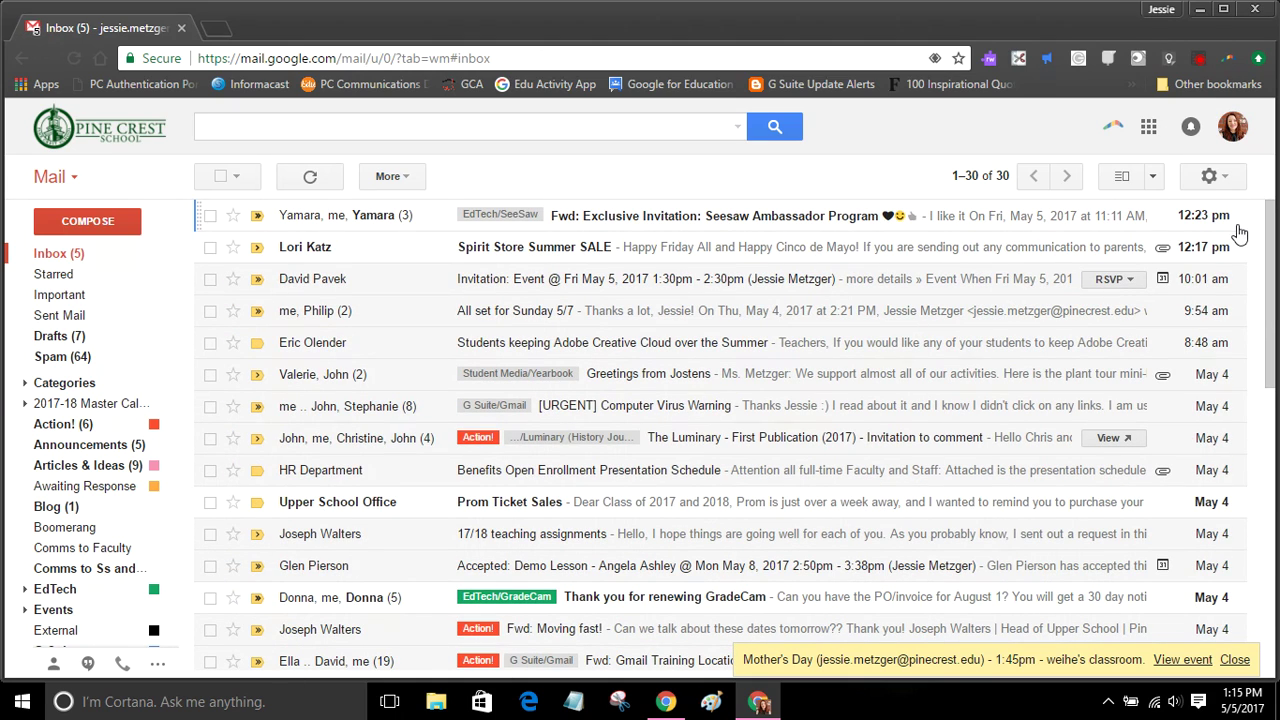
mouse_move(1200, 224)
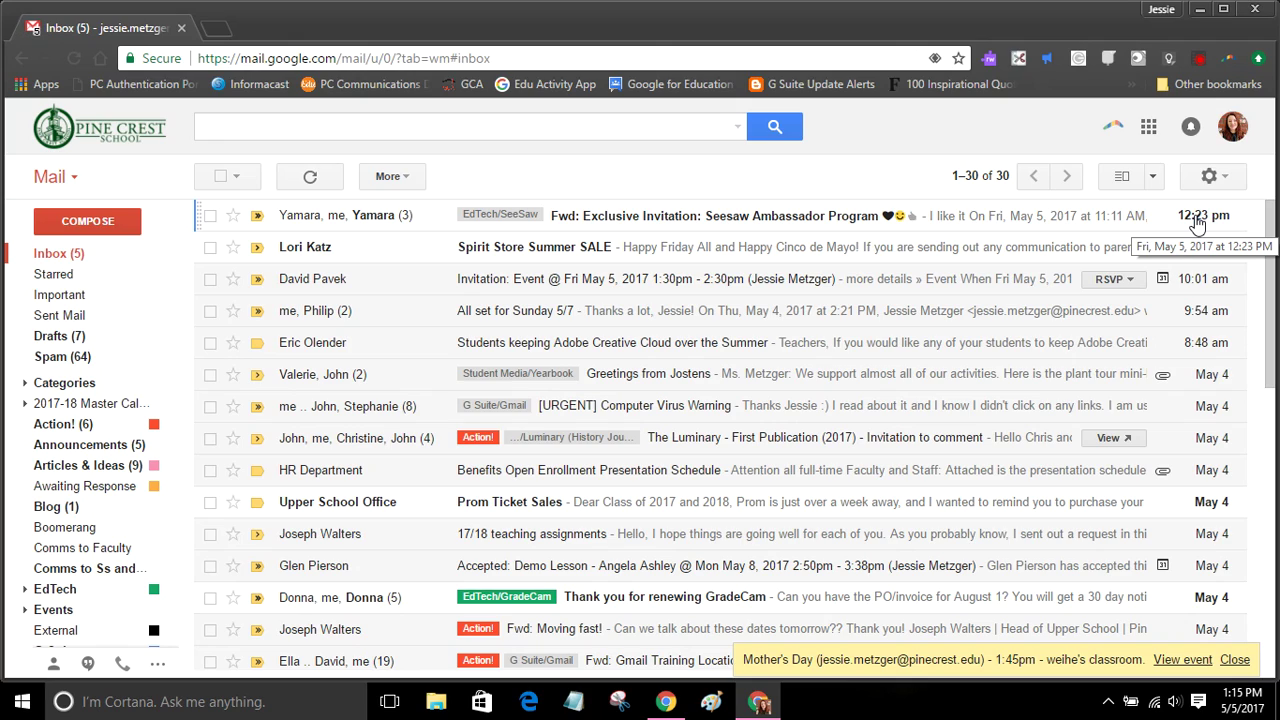
scroll(1100, 540, down, 7)
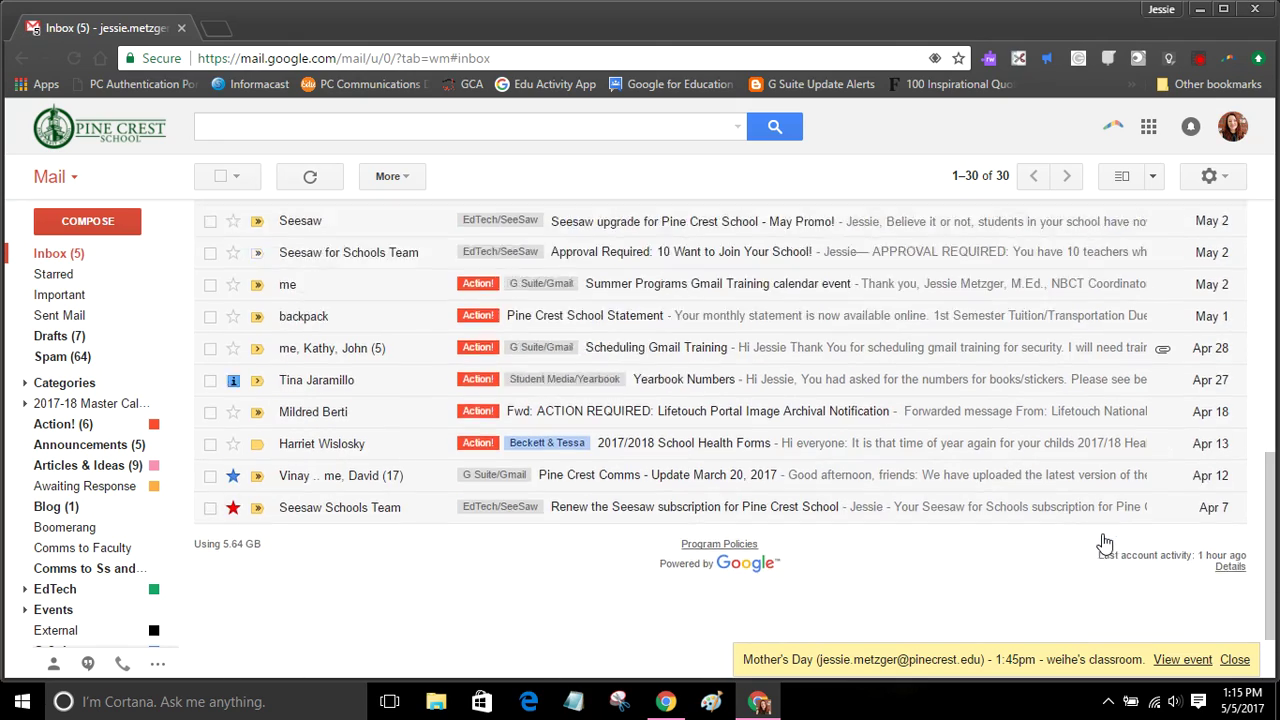
scroll(1210, 476, up, 7)
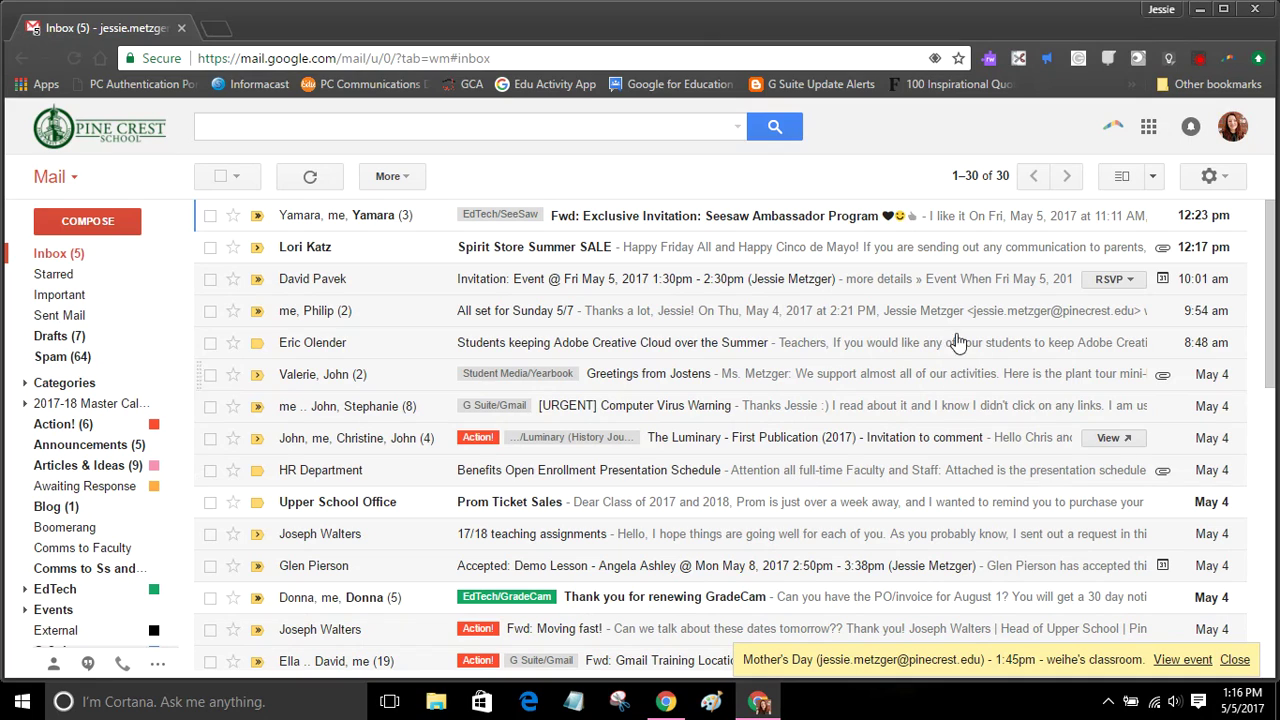
- Set the inbox type to Important first in the inbox settings and save the changes
click(1212, 178)
click(1082, 348)
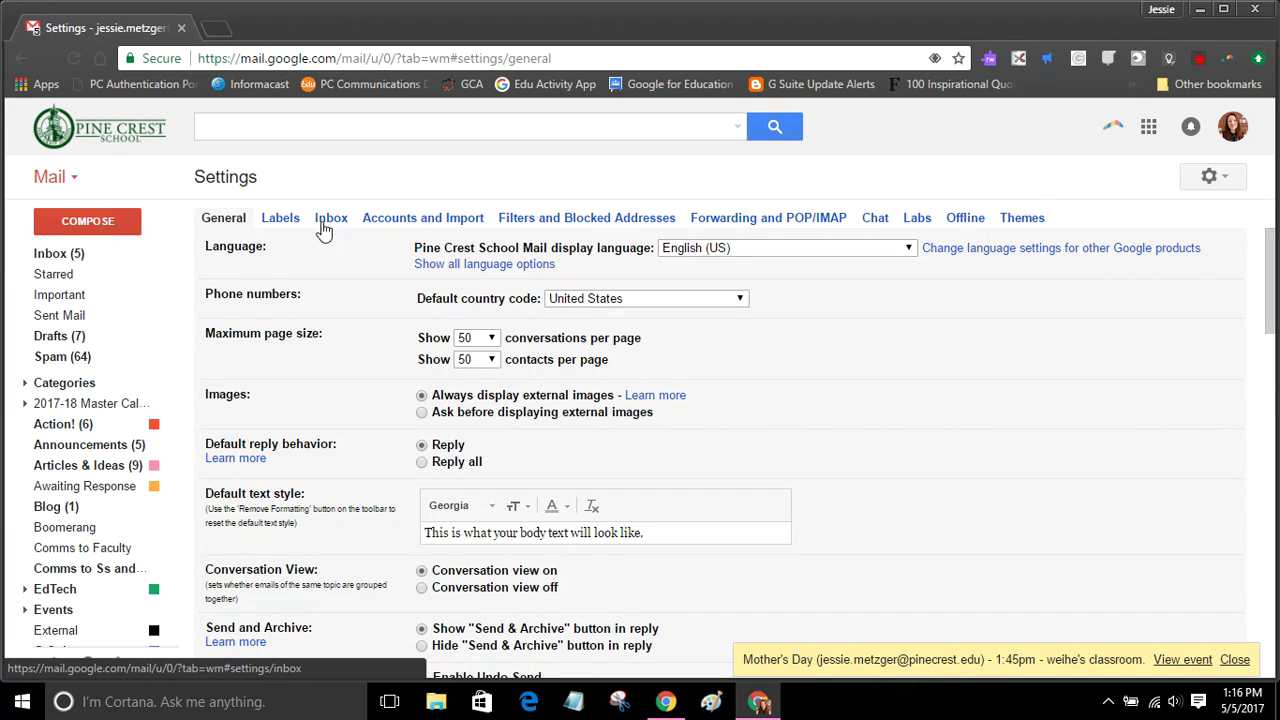
click(324, 228)
click(483, 252)
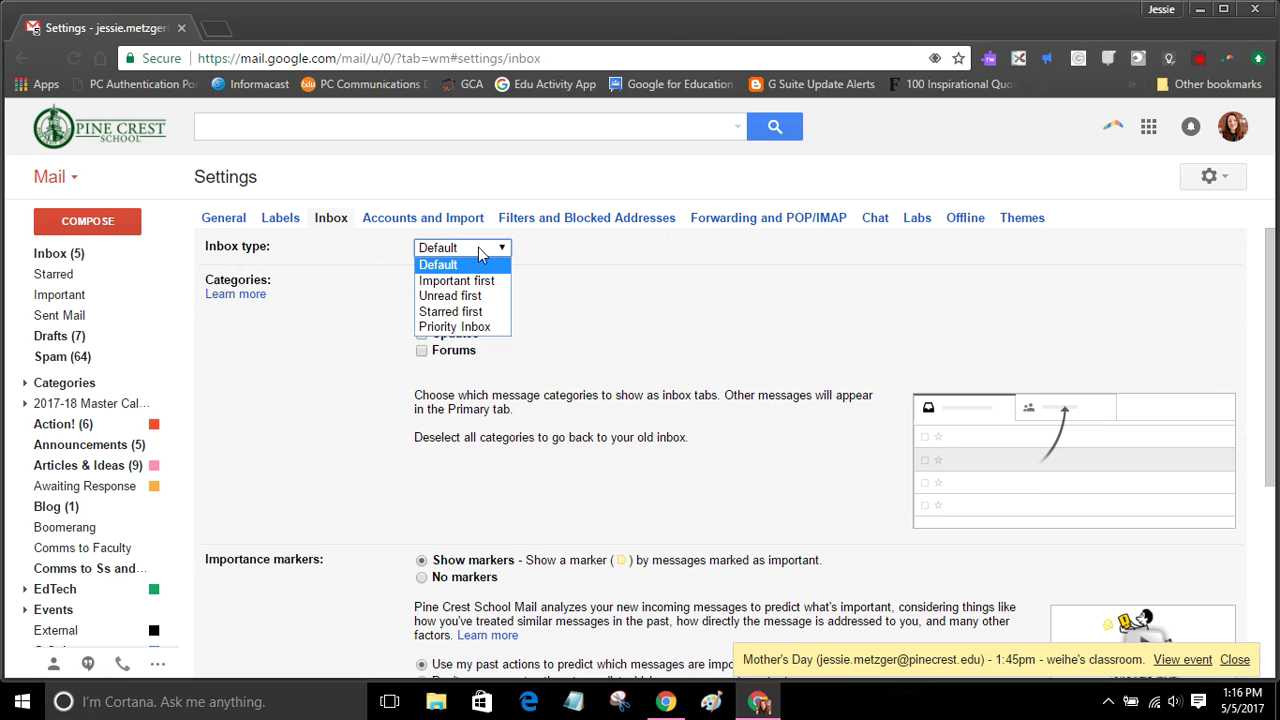
click(483, 285)
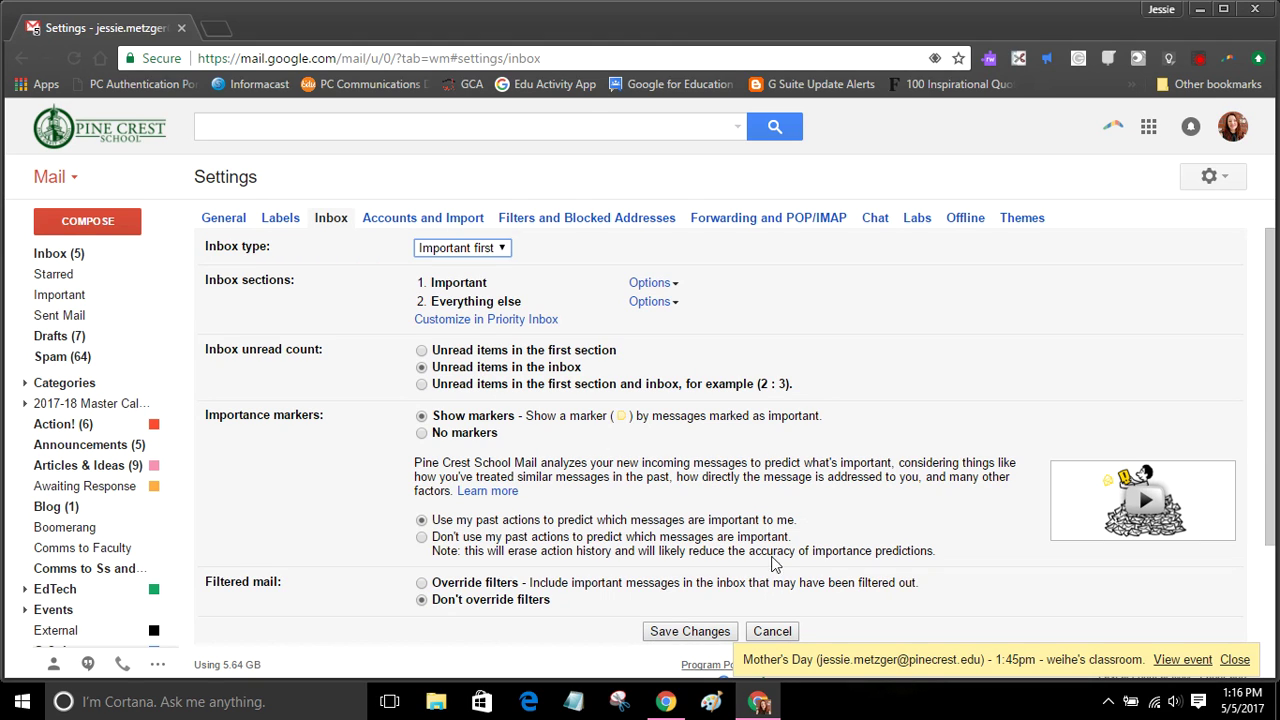
click(686, 634)
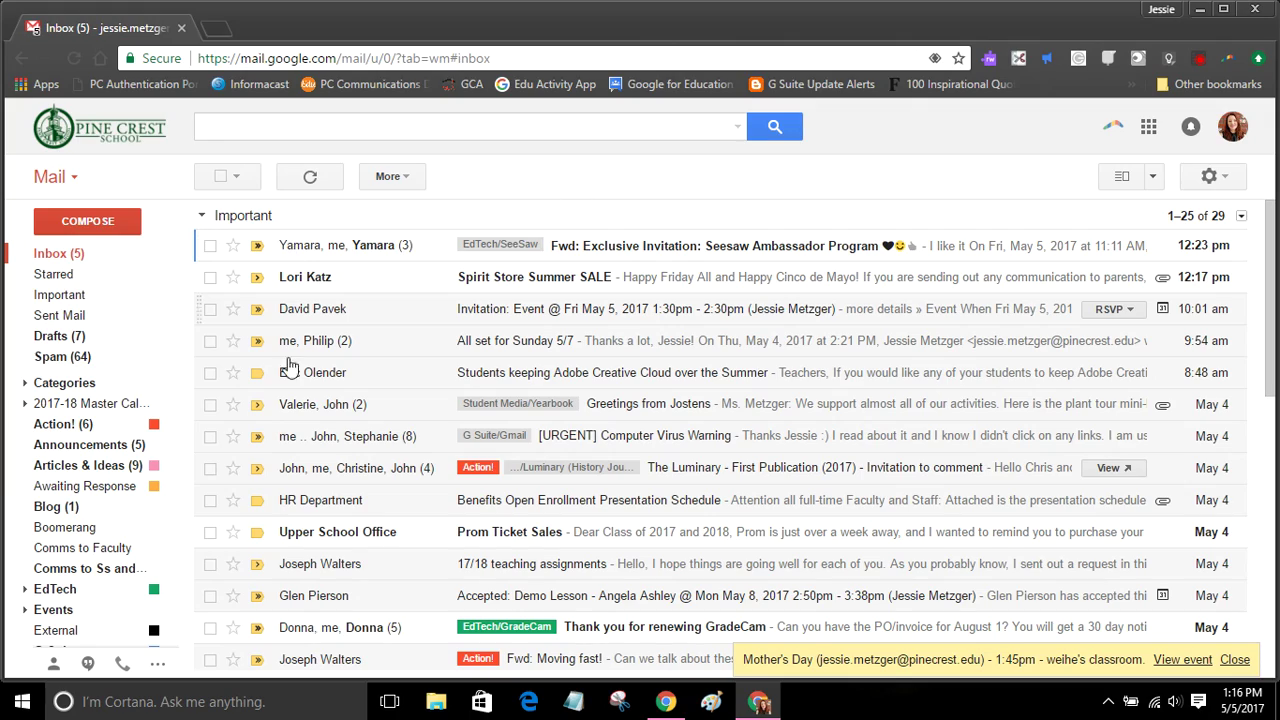
- Examine how the inbox messages are split between the Important and Everything else sections
scroll(434, 534, down, 2)
scroll(408, 471, up, 2)
scroll(296, 311, down, 2)
scroll(296, 311, down, 2)
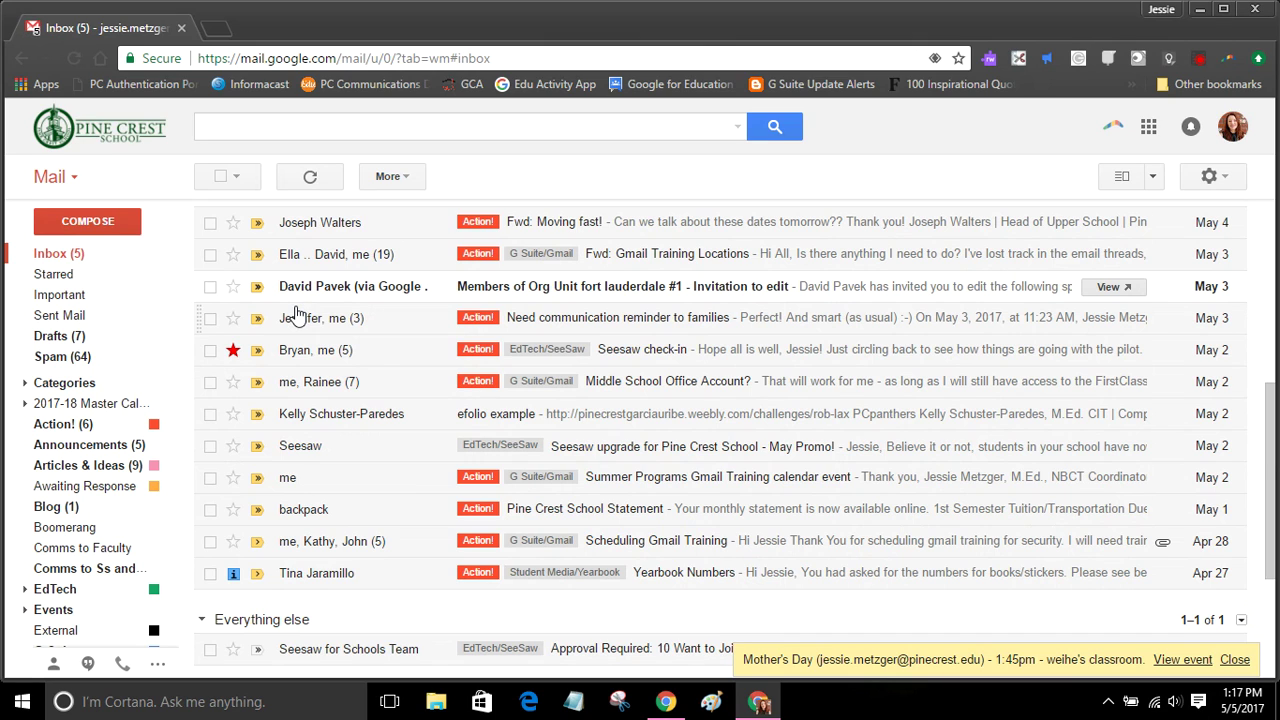
scroll(296, 314, down, 2)
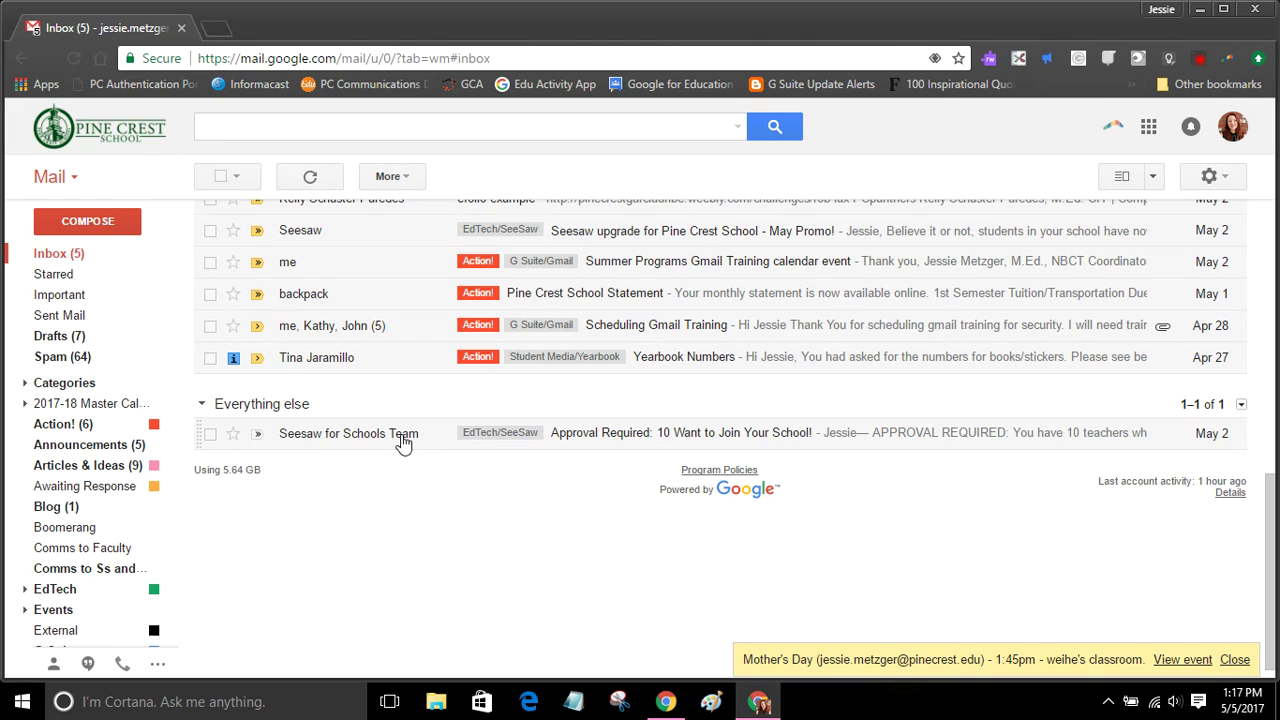
mouse_move(404, 443)
scroll(312, 455, up, 7)
scroll(320, 545, down, 3)
scroll(320, 545, down, 4)
scroll(334, 423, up, 6)
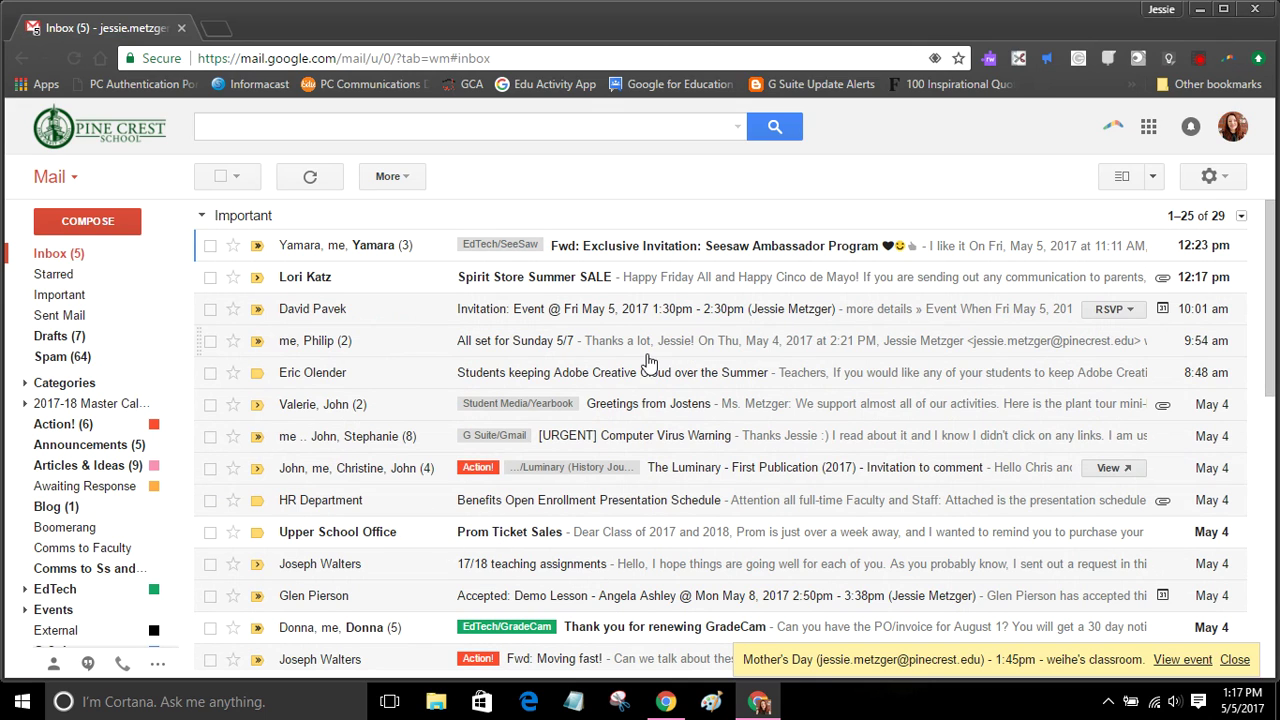
- Set the inbox type to Unread first, save the changes, and look through the Unread and Everything else sections
click(1215, 177)
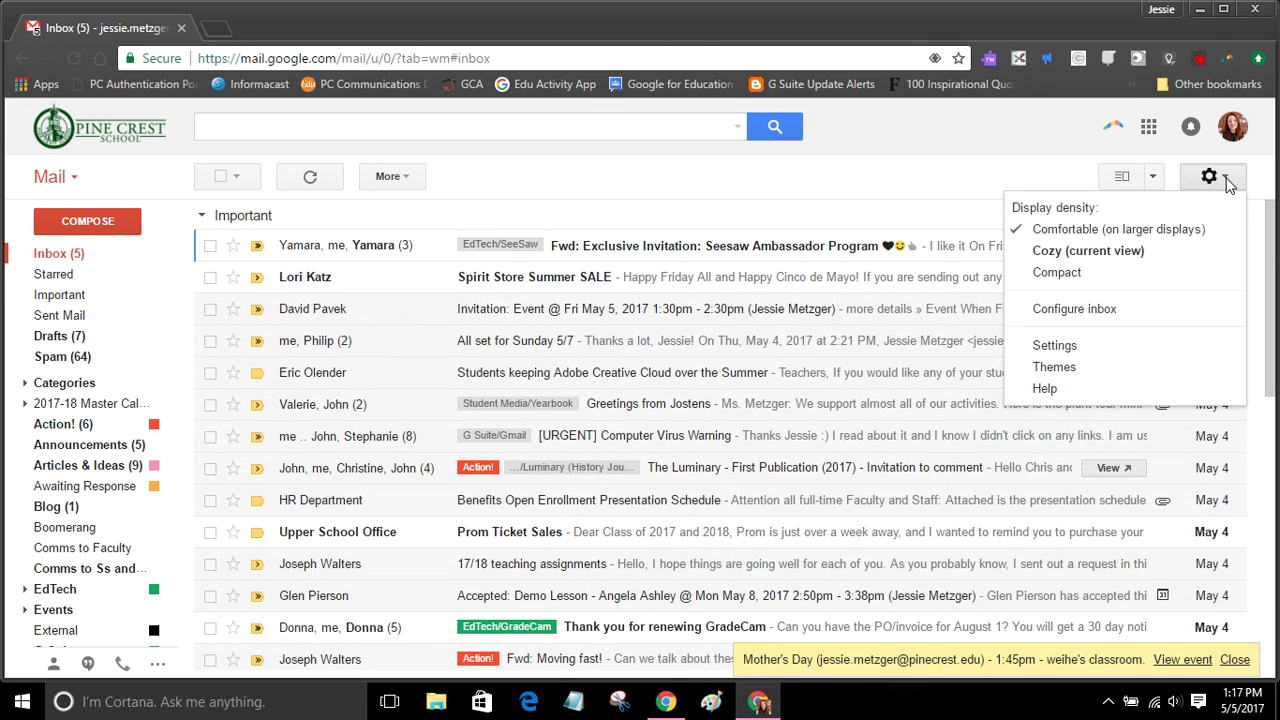
click(1134, 345)
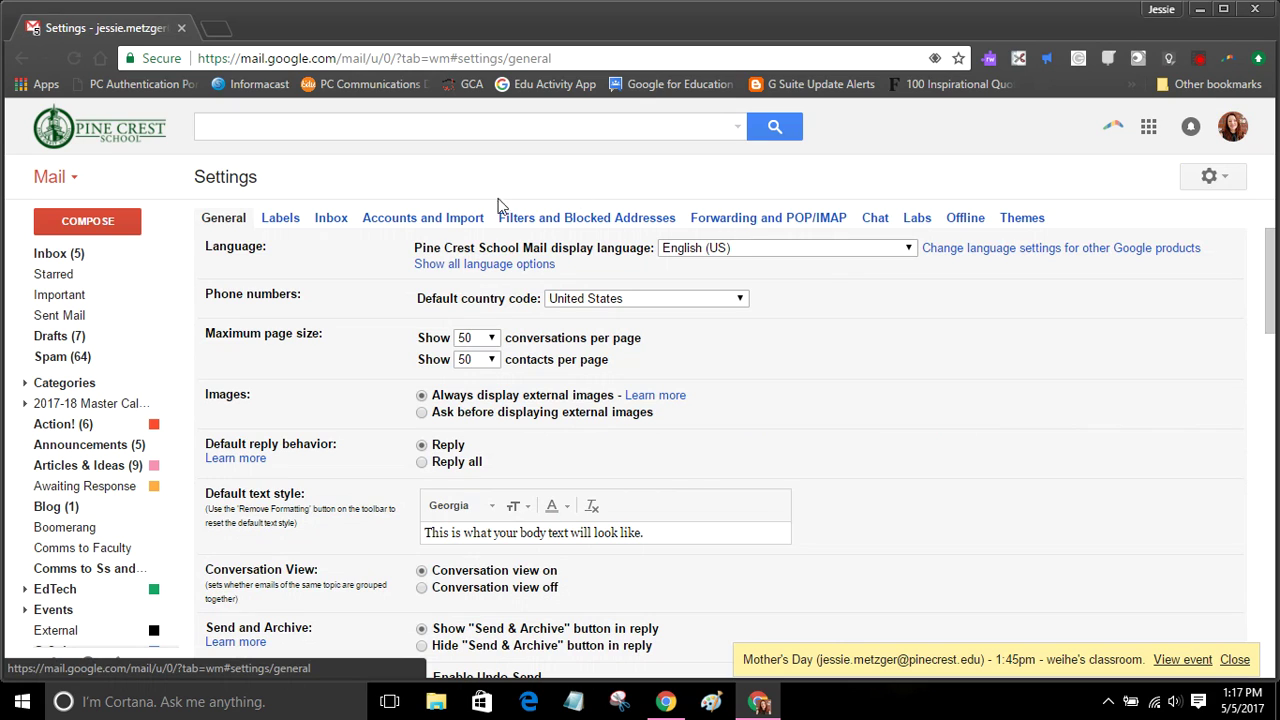
click(328, 219)
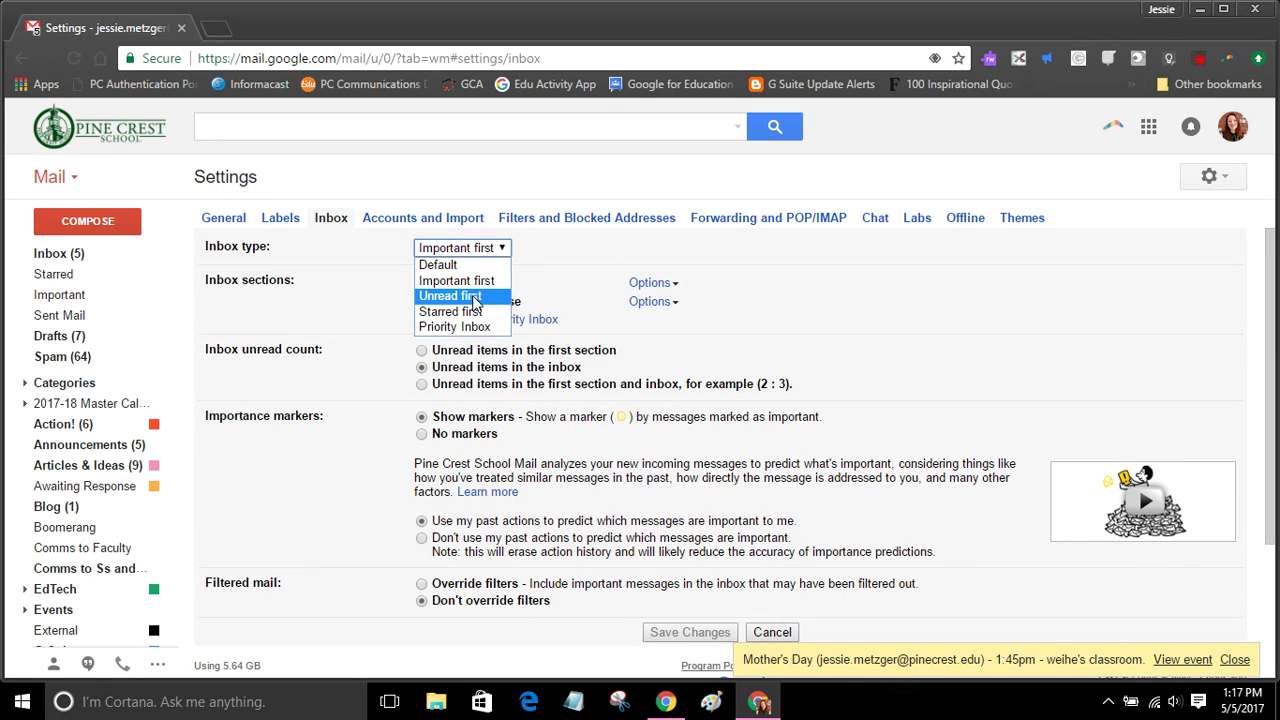
click(474, 296)
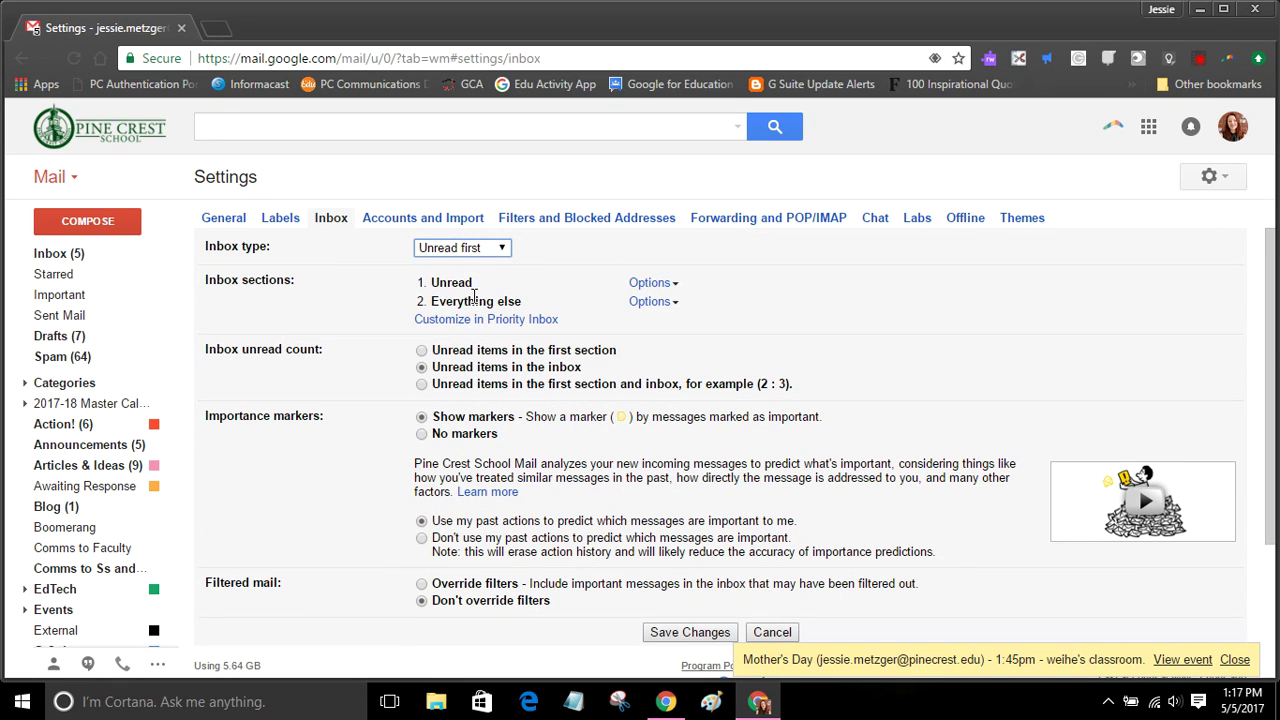
click(677, 636)
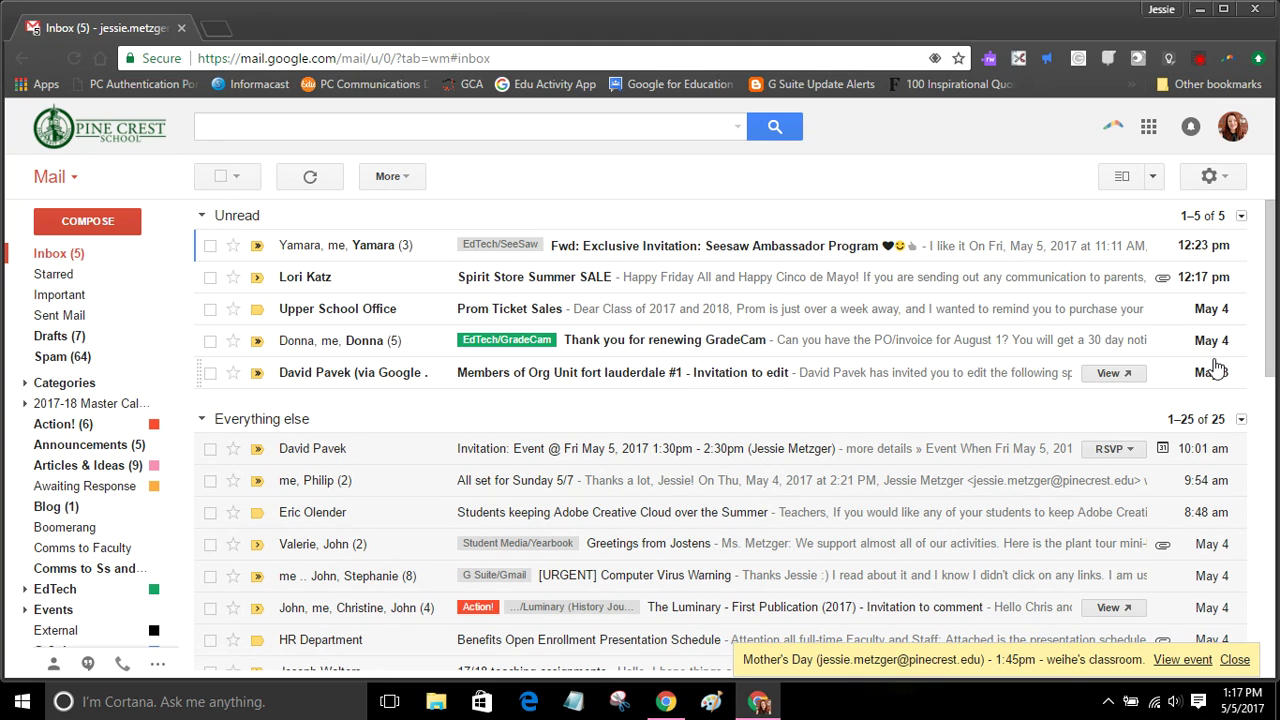
scroll(492, 455, down, 3)
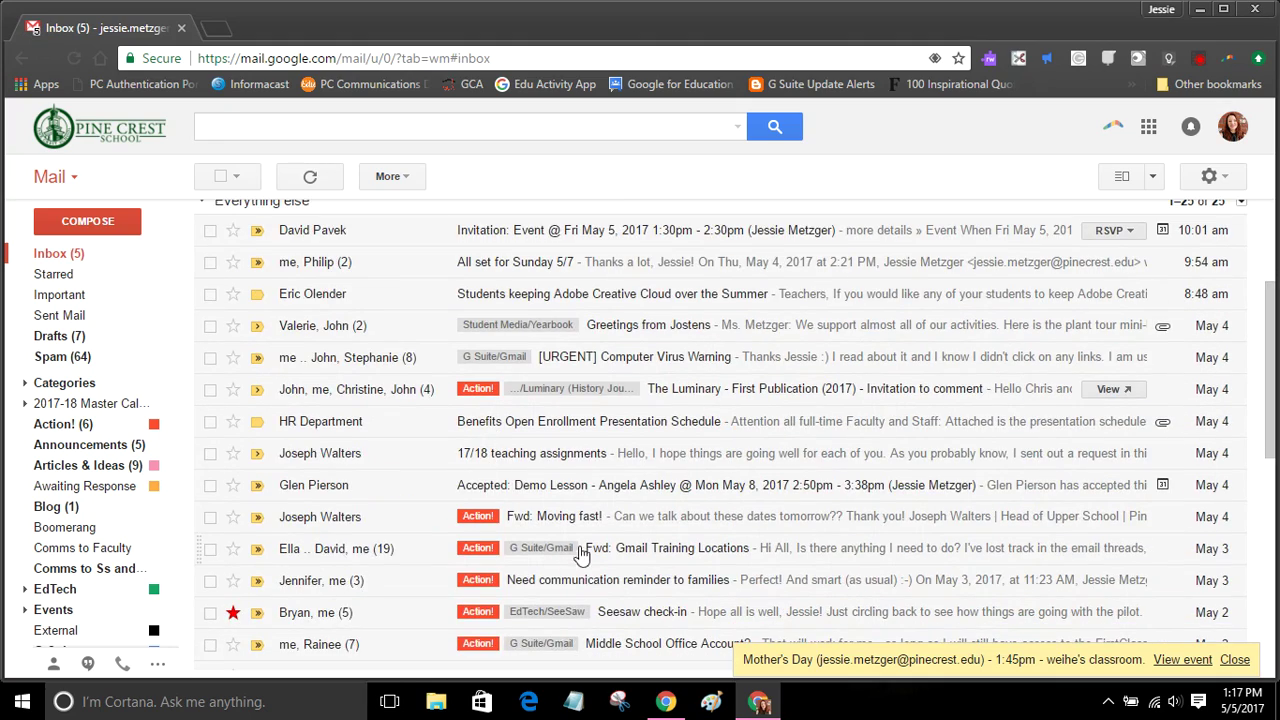
scroll(575, 560, down, 5)
scroll(665, 508, up, 8)
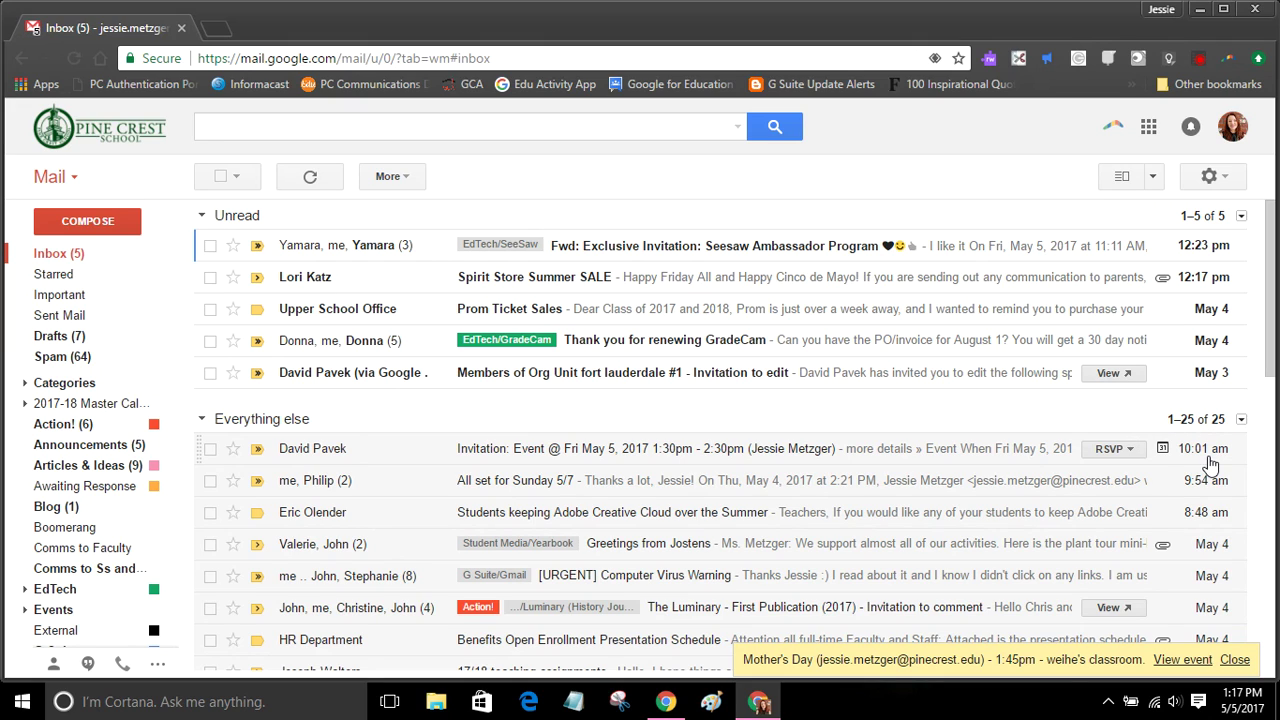
- Set the inbox type to Starred first, save the changes, and look through the Starred and Everything else sections
click(1211, 177)
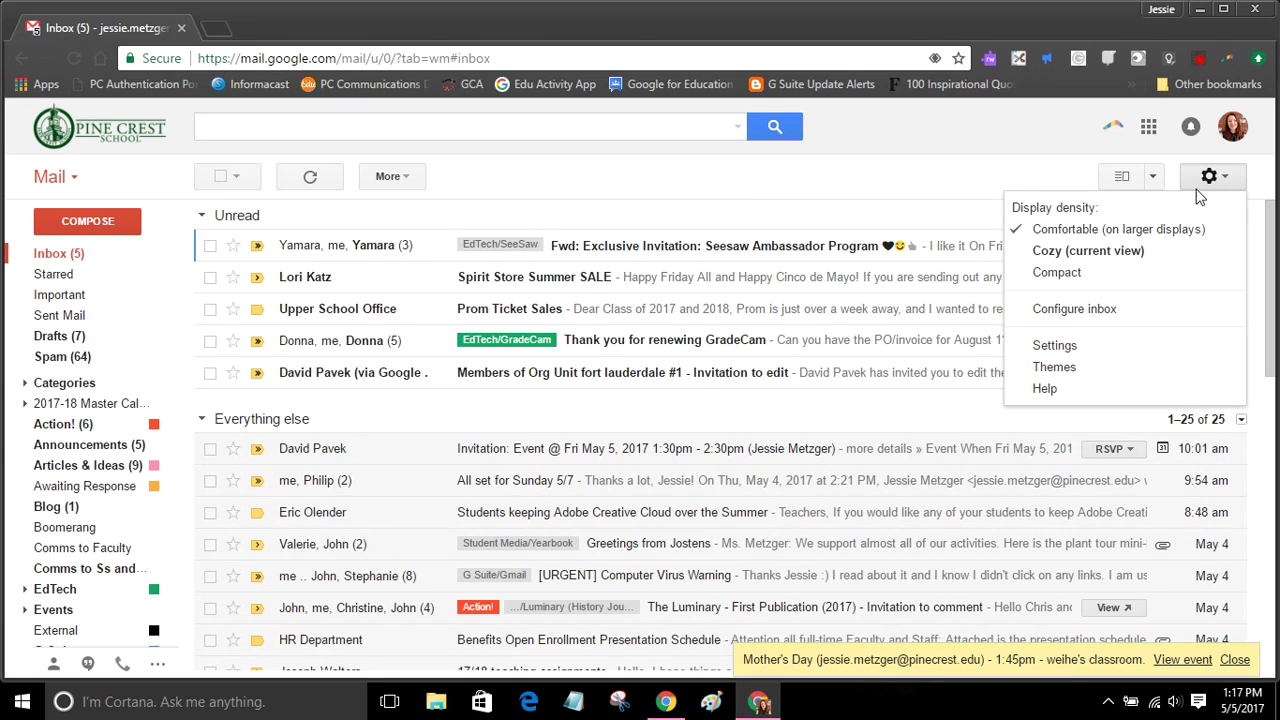
click(1094, 346)
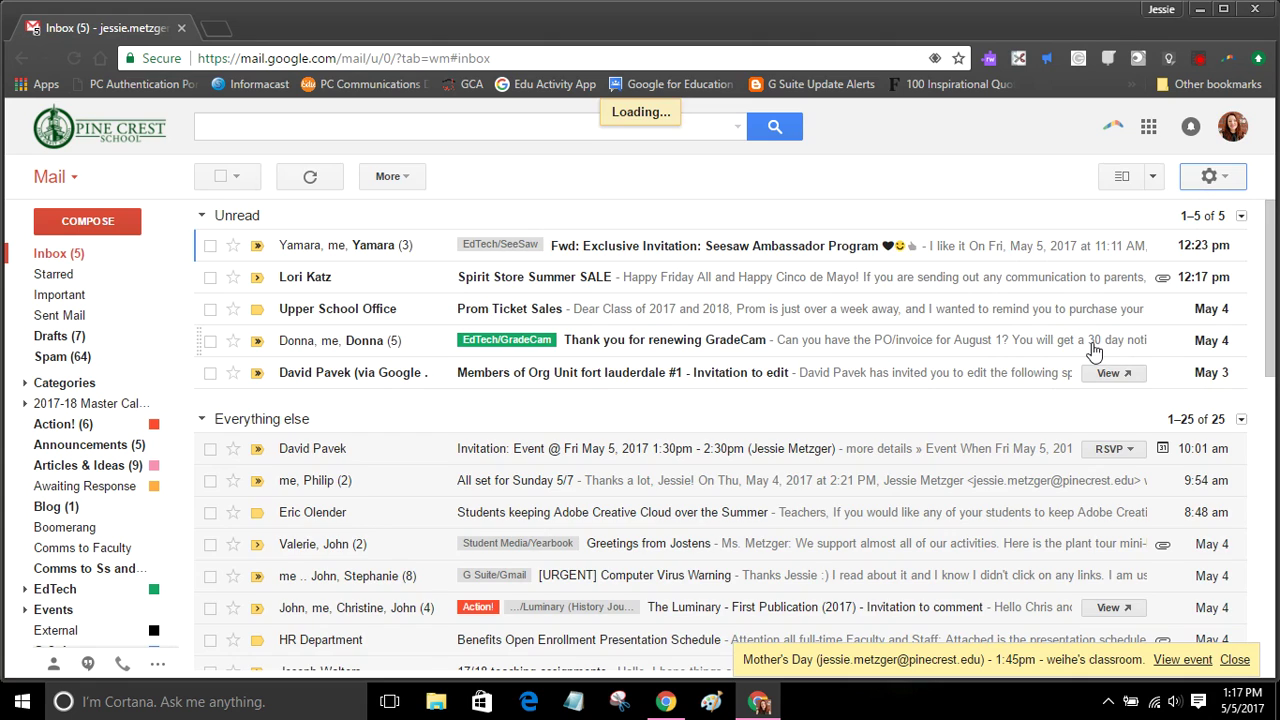
click(333, 218)
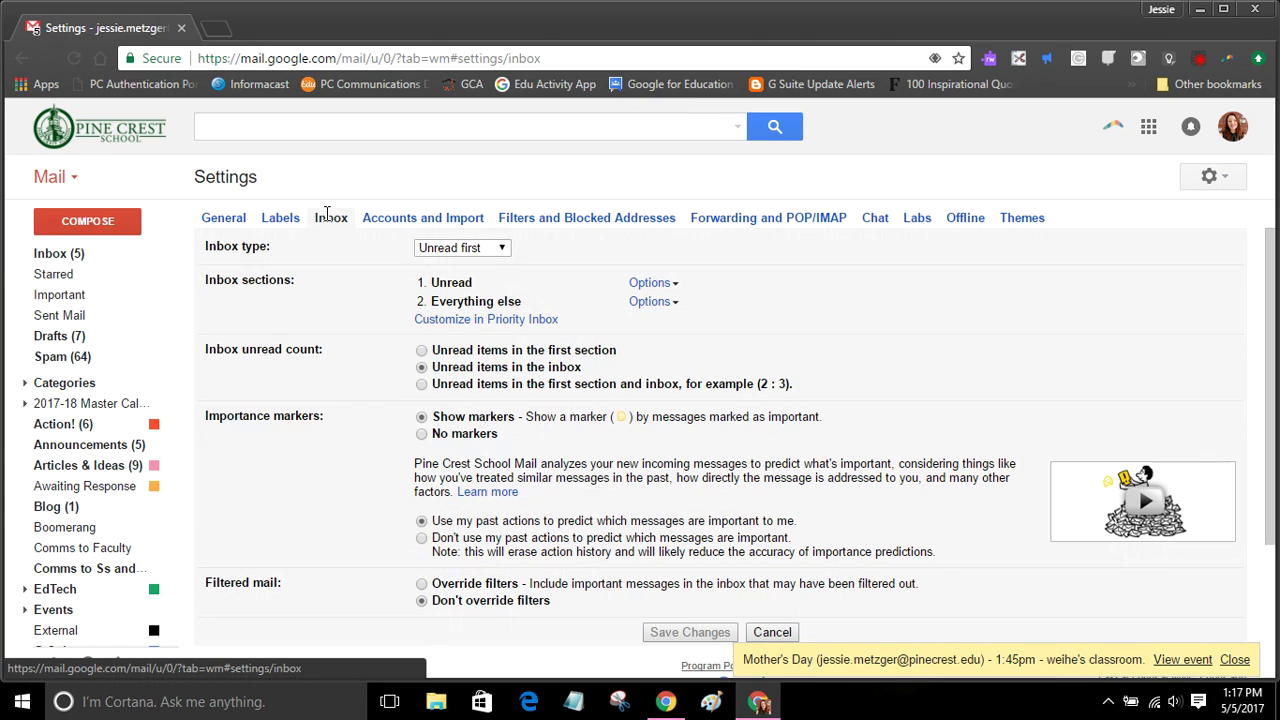
click(479, 255)
click(488, 312)
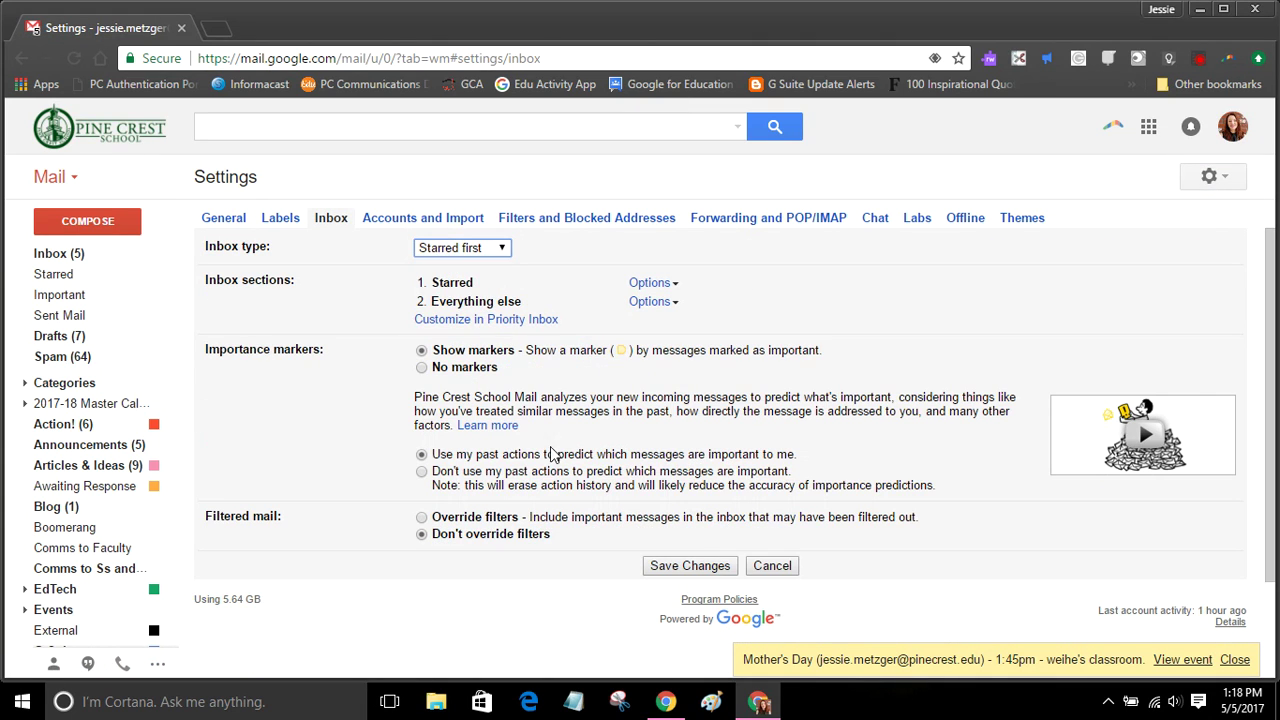
click(689, 566)
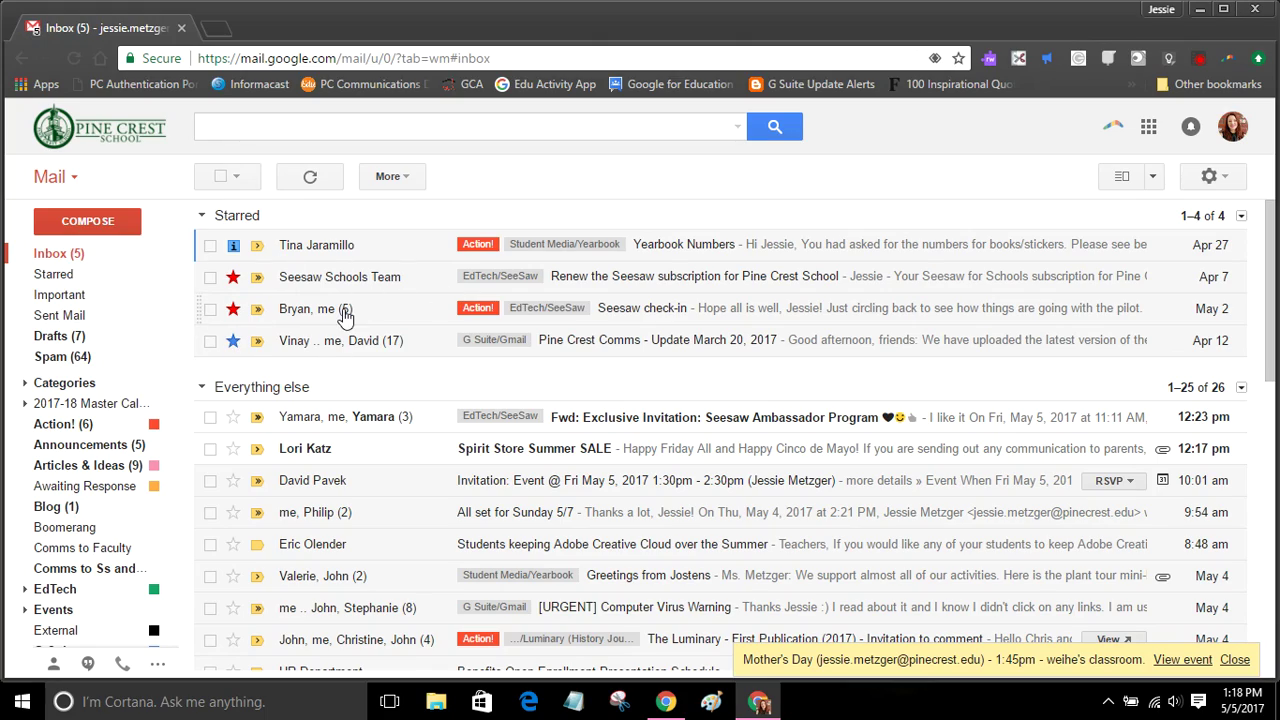
scroll(381, 412, down, 7)
scroll(380, 410, up, 7)
scroll(381, 412, down, 2)
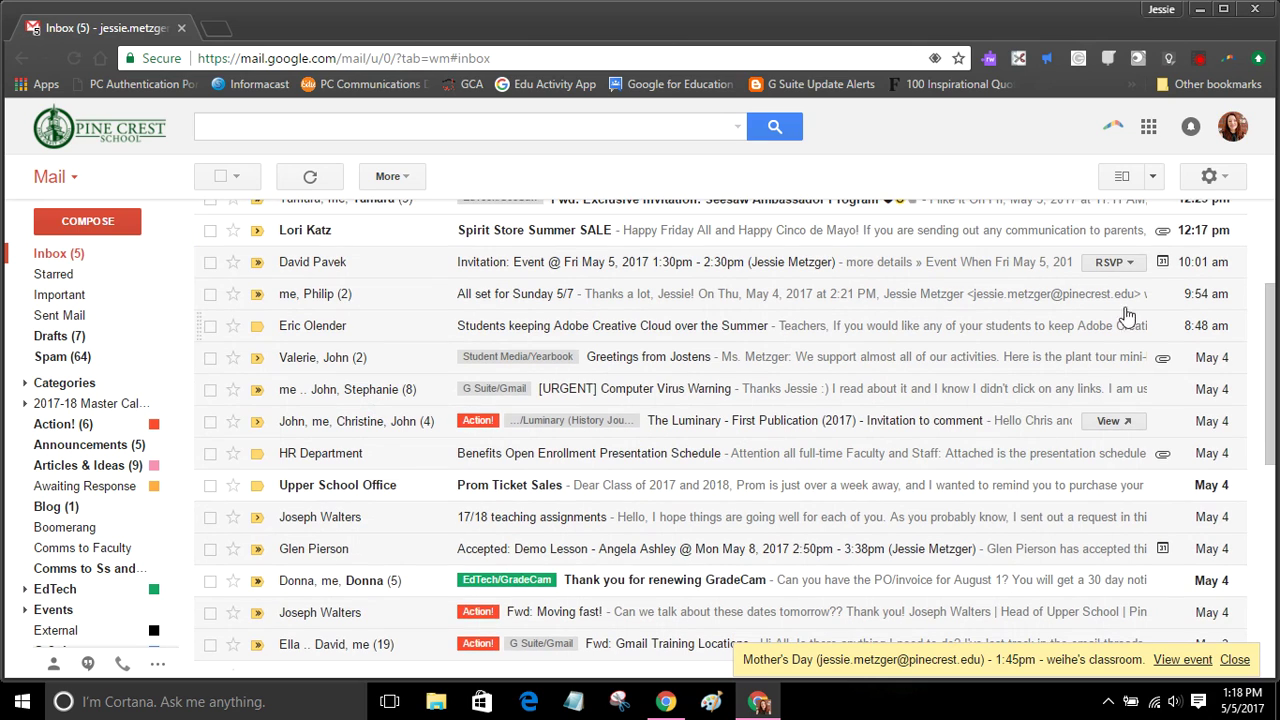
- Change the inbox type to Priority Inbox in the inbox settings
click(1215, 177)
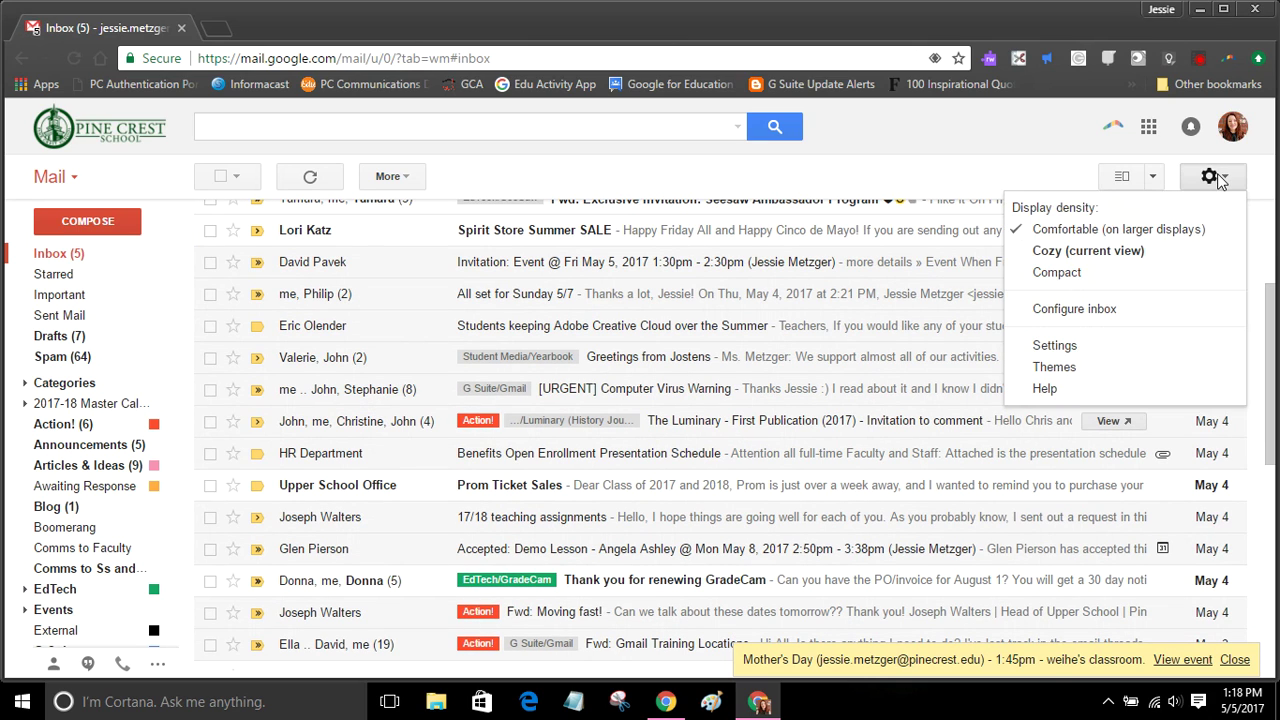
click(1060, 345)
click(338, 220)
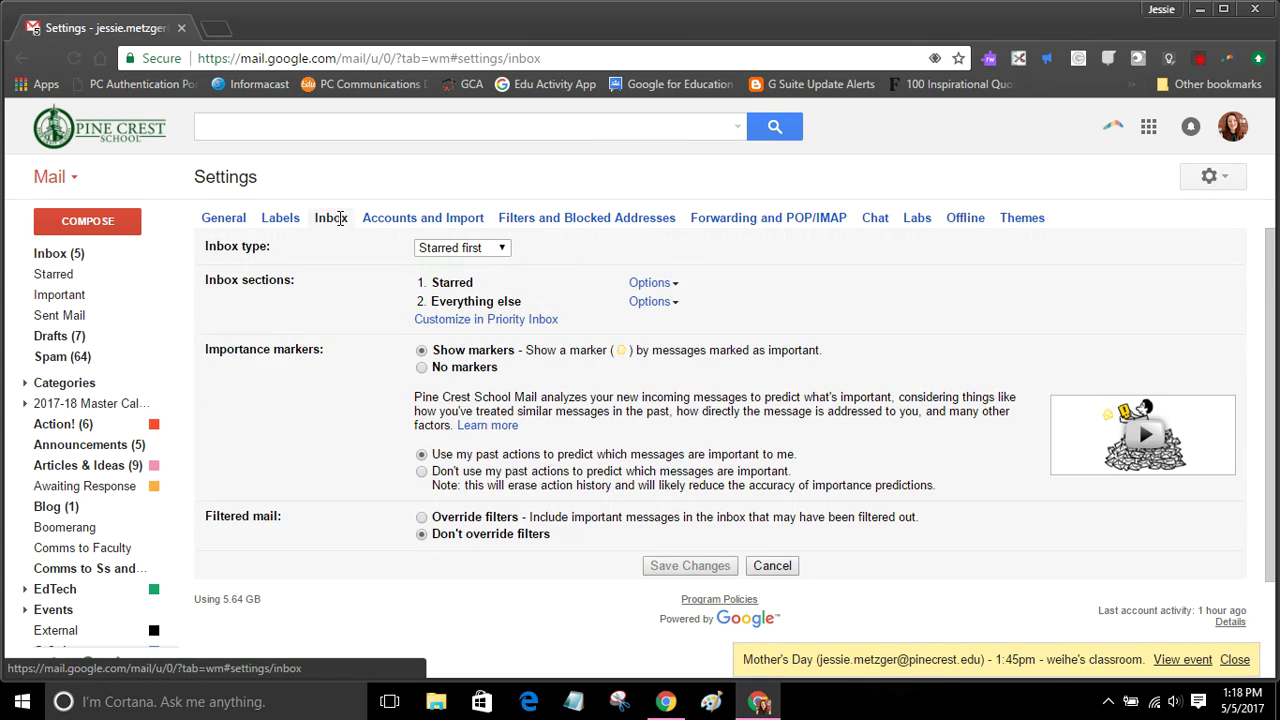
click(452, 250)
click(468, 327)
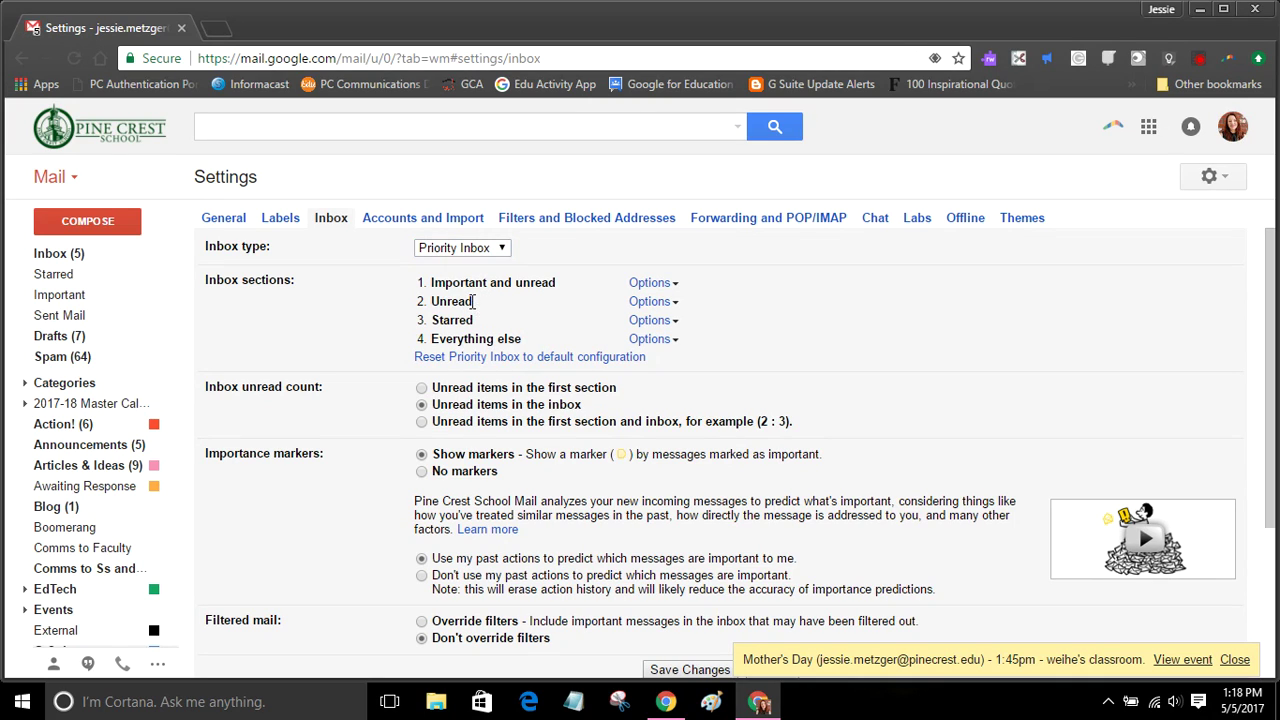
- Examine the Priority Inbox sections and the display options available for the Everything else section
drag(475, 301, 418, 301)
drag(420, 301, 474, 301)
click(474, 301)
drag(433, 300, 506, 306)
click(493, 314)
drag(476, 321, 438, 322)
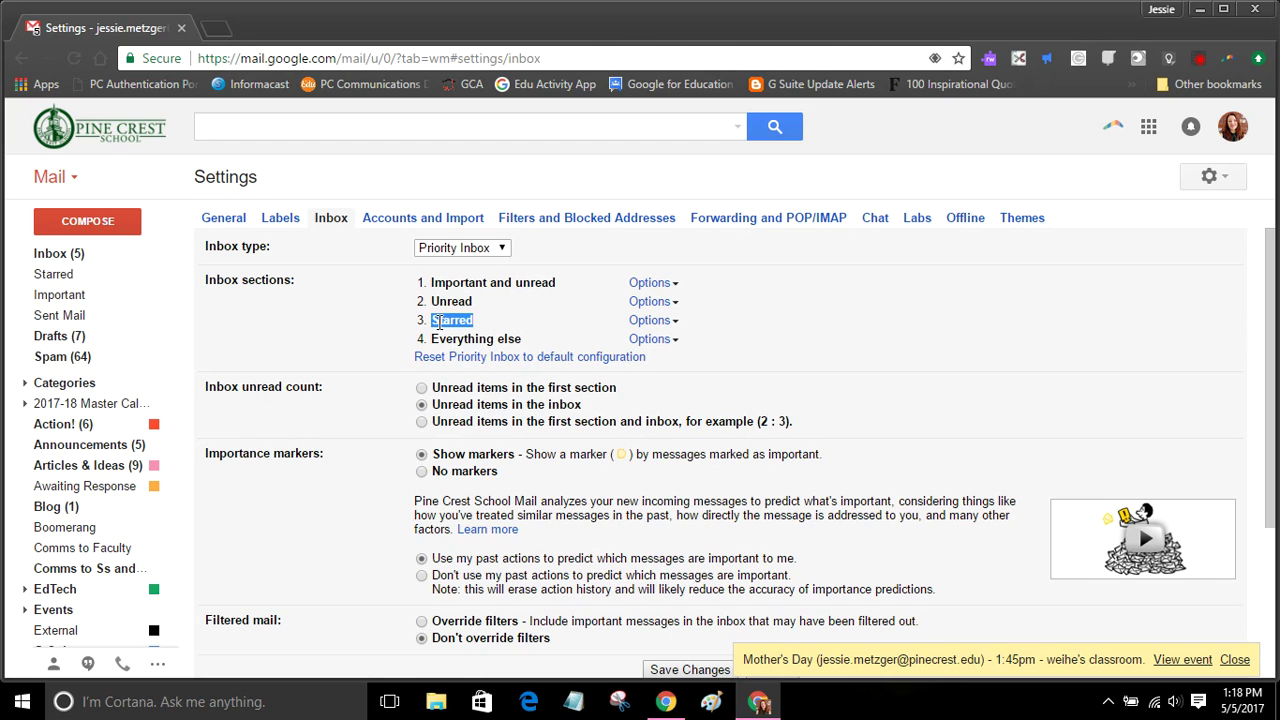
click(545, 347)
click(660, 342)
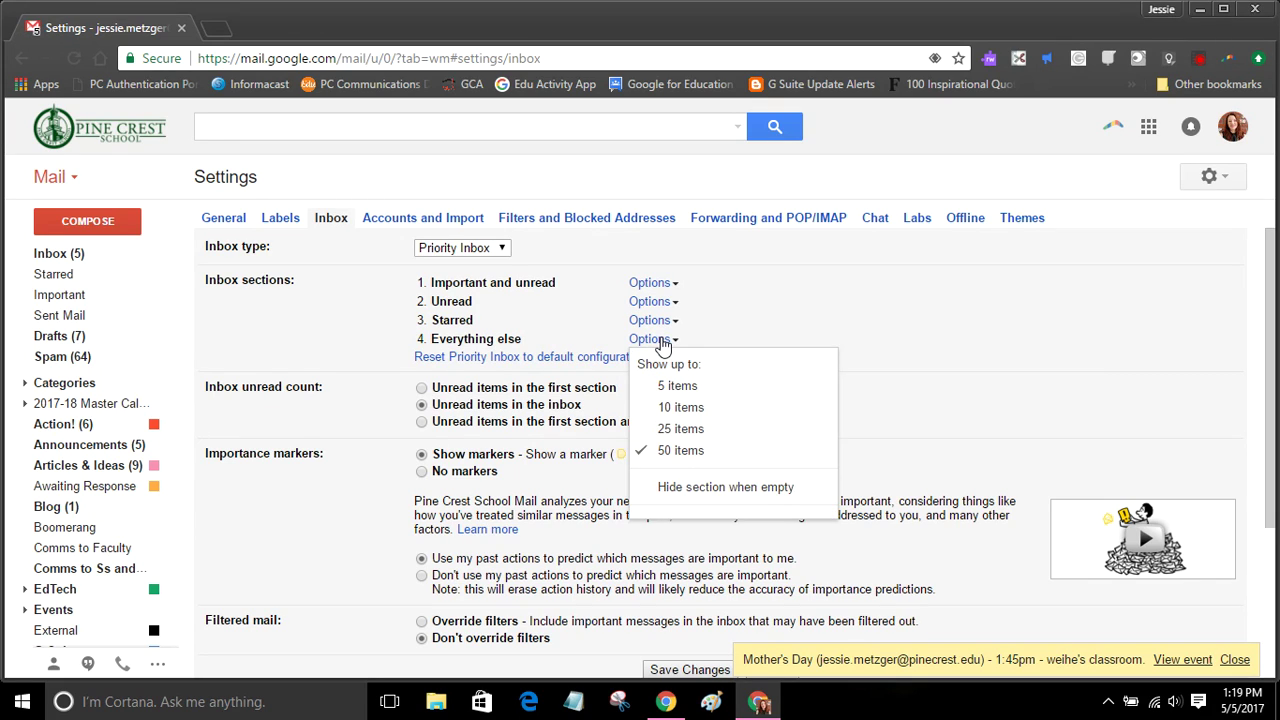
click(752, 330)
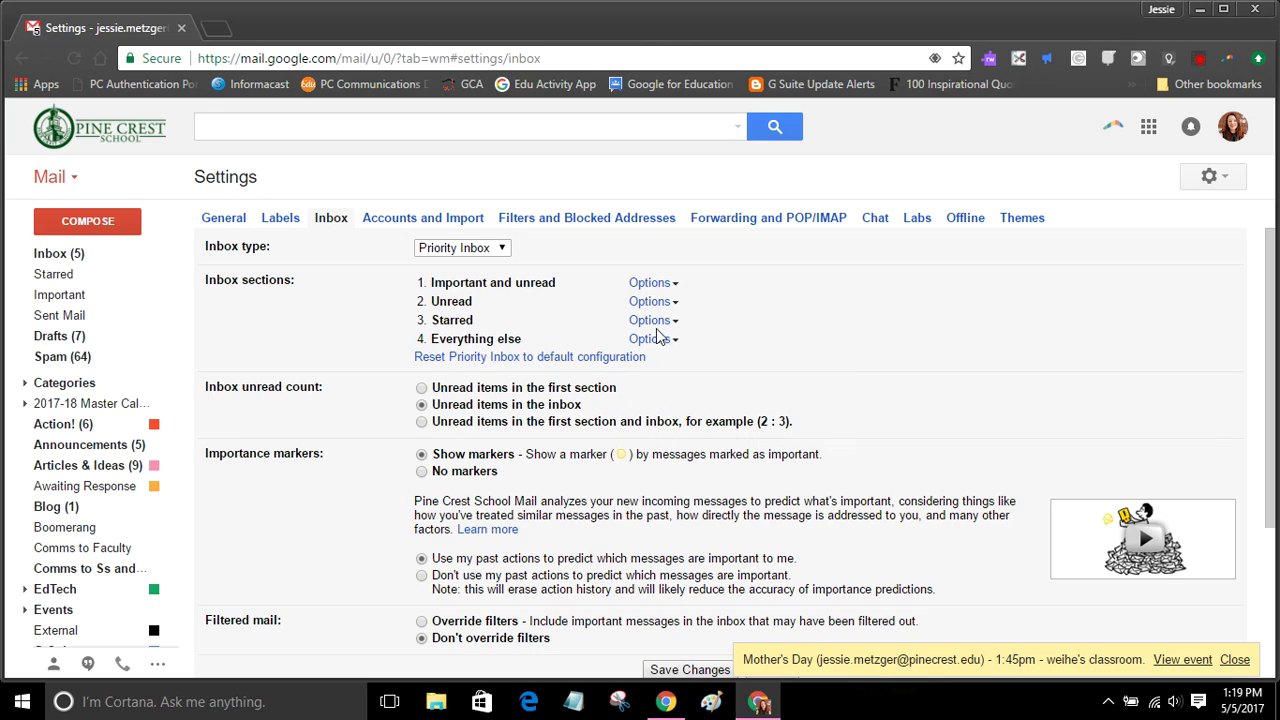
- Reset Priority Inbox to its default configuration, add the Action! label as the third section, and save the changes
click(557, 357)
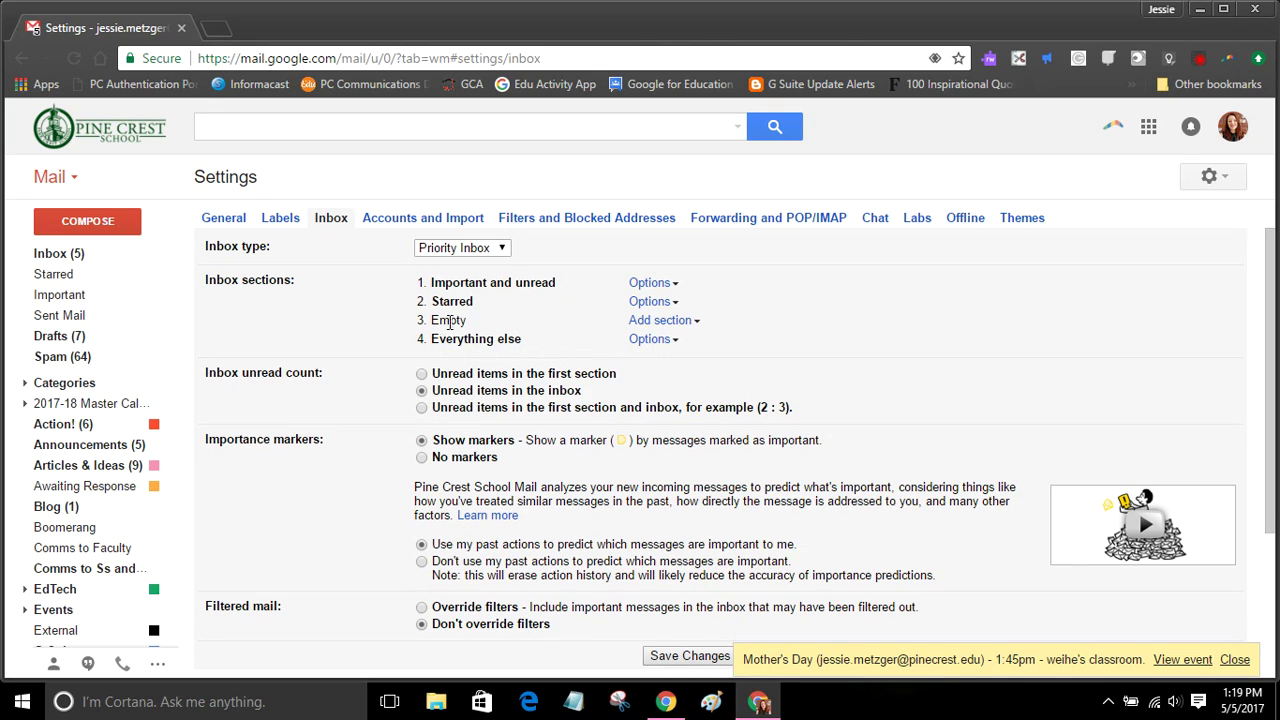
click(662, 322)
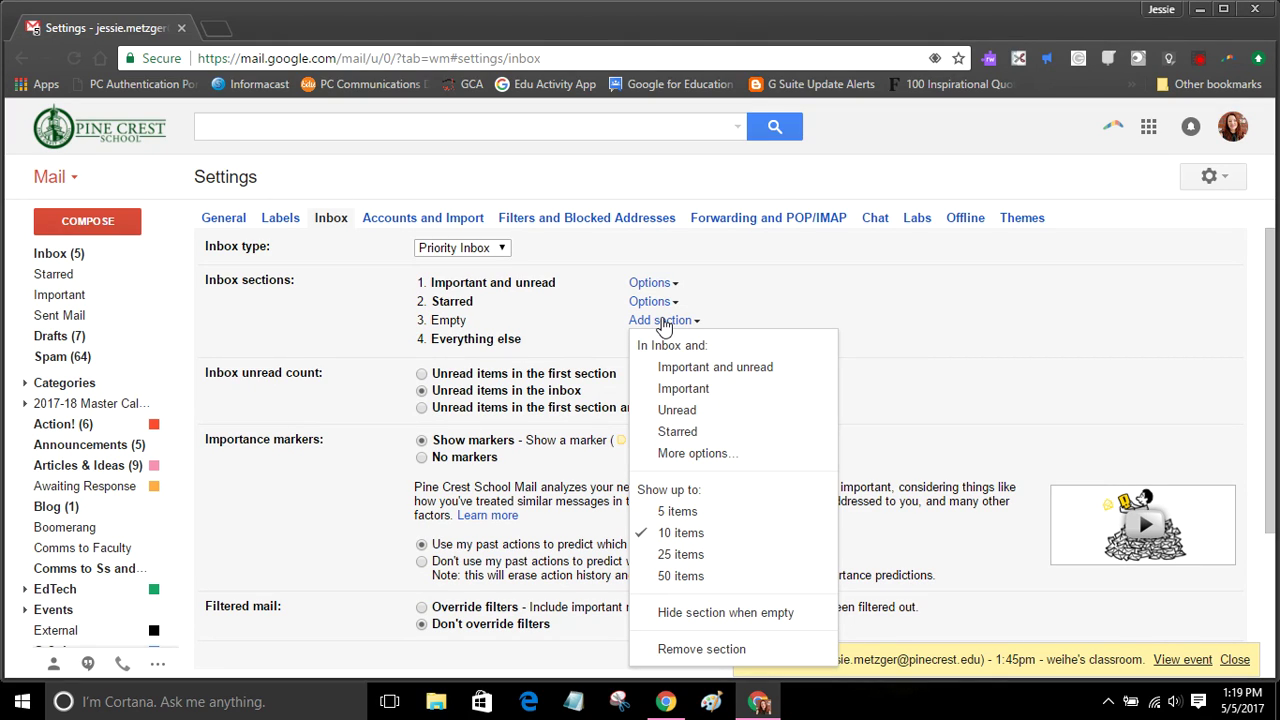
click(690, 455)
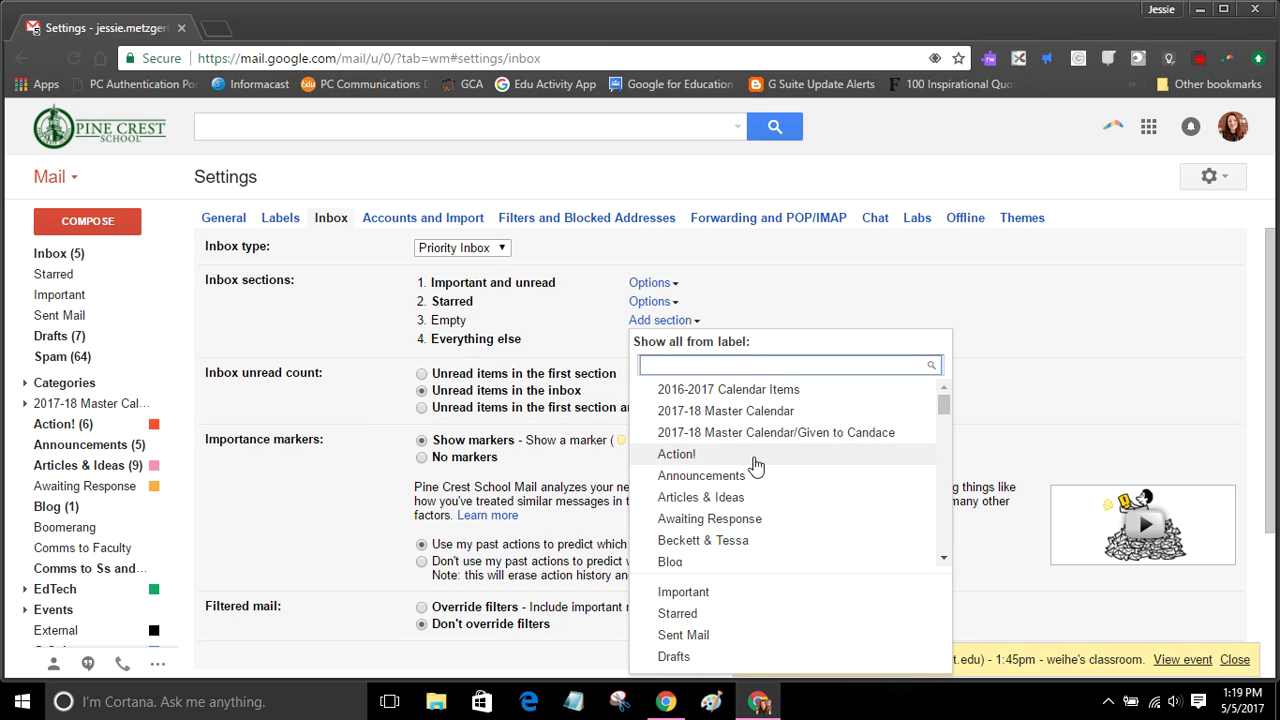
click(729, 458)
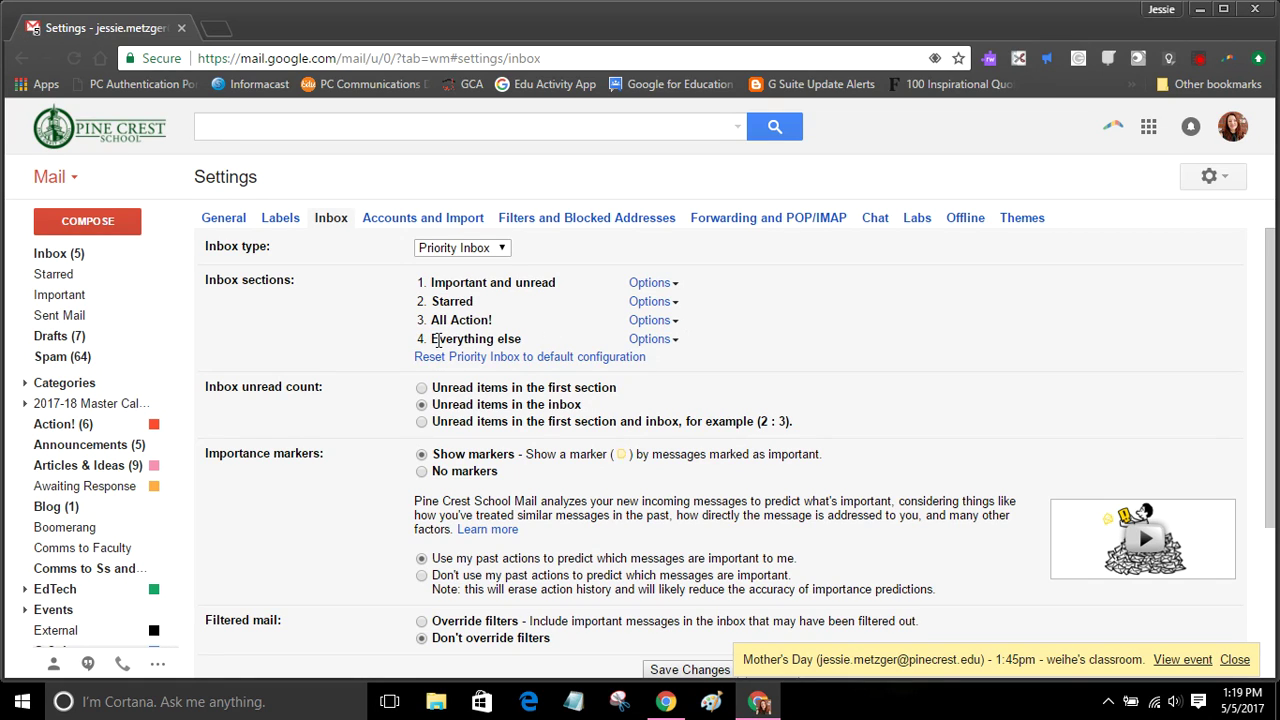
scroll(683, 477, down, 3)
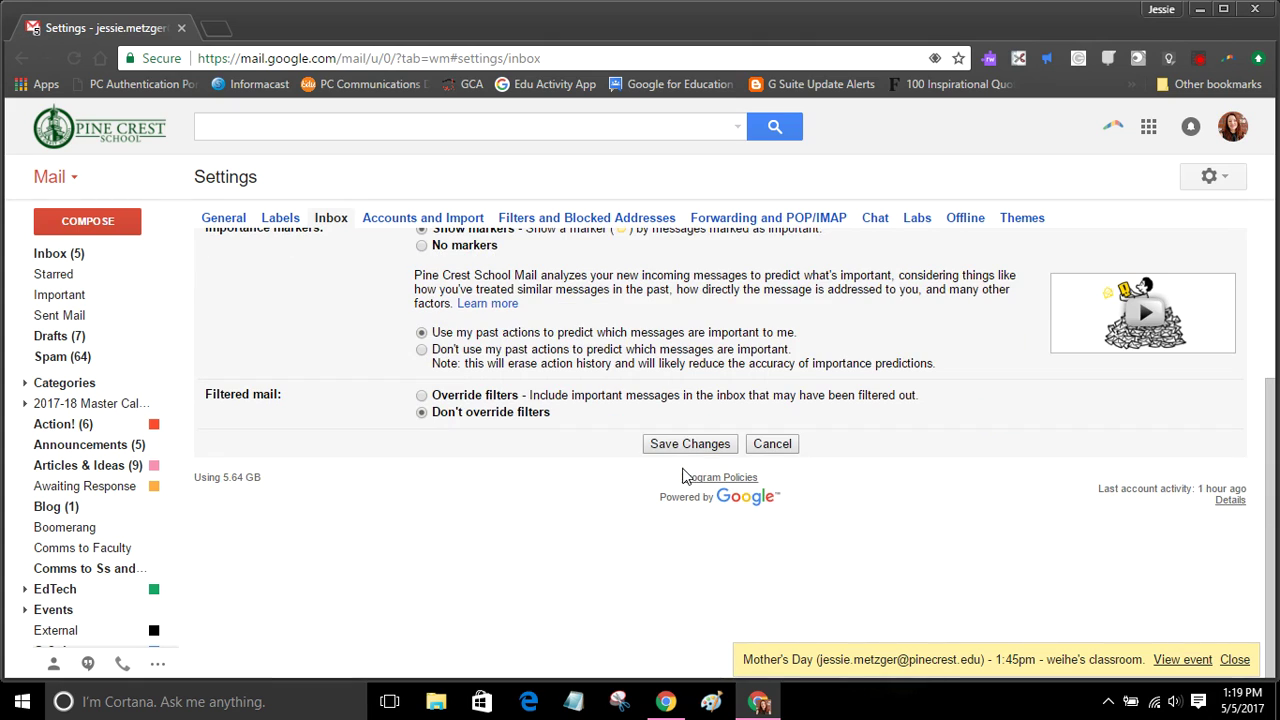
click(688, 445)
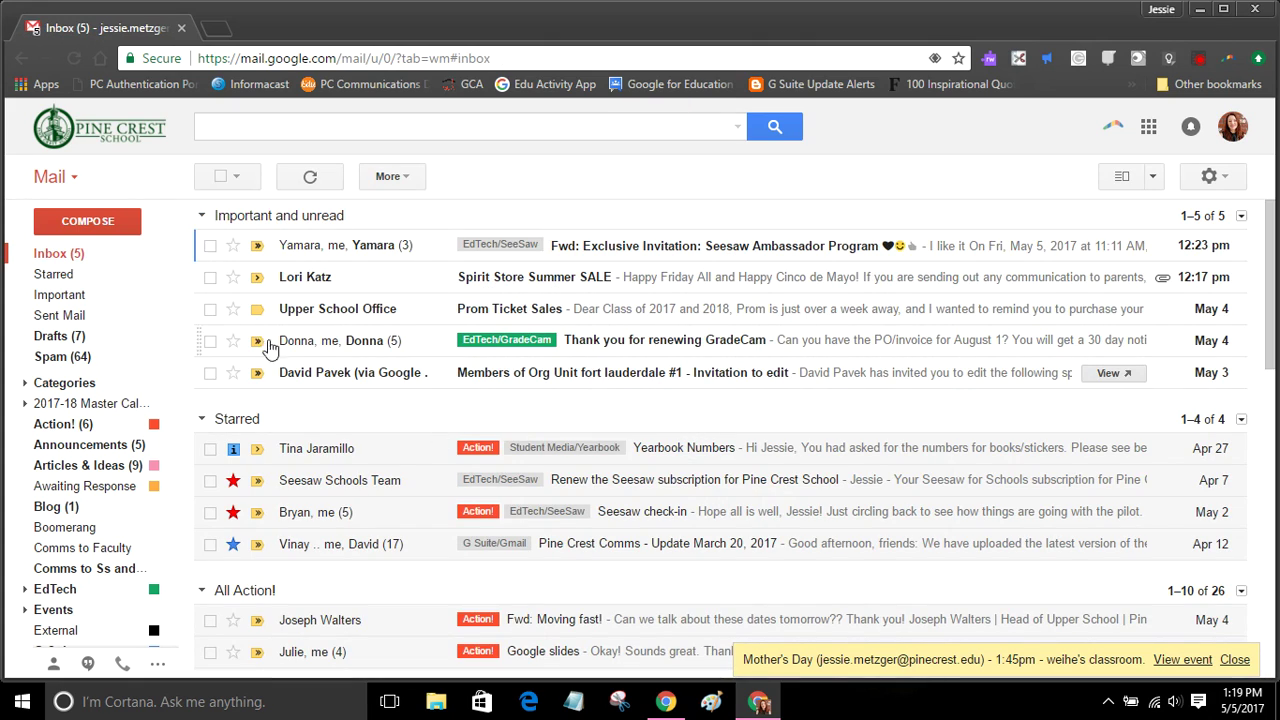
- Look through the Important and unread, Starred, All Action! and Everything else sections of the inbox
scroll(371, 380, down, 2)
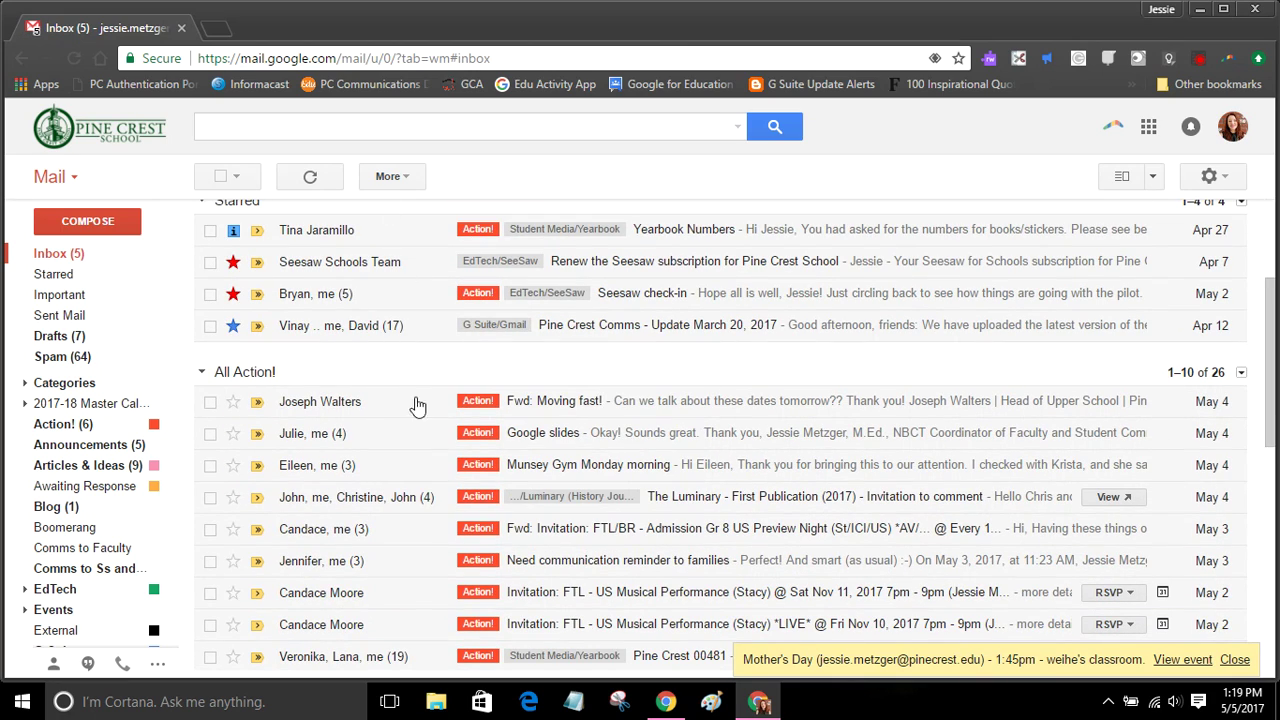
scroll(421, 415, down, 2)
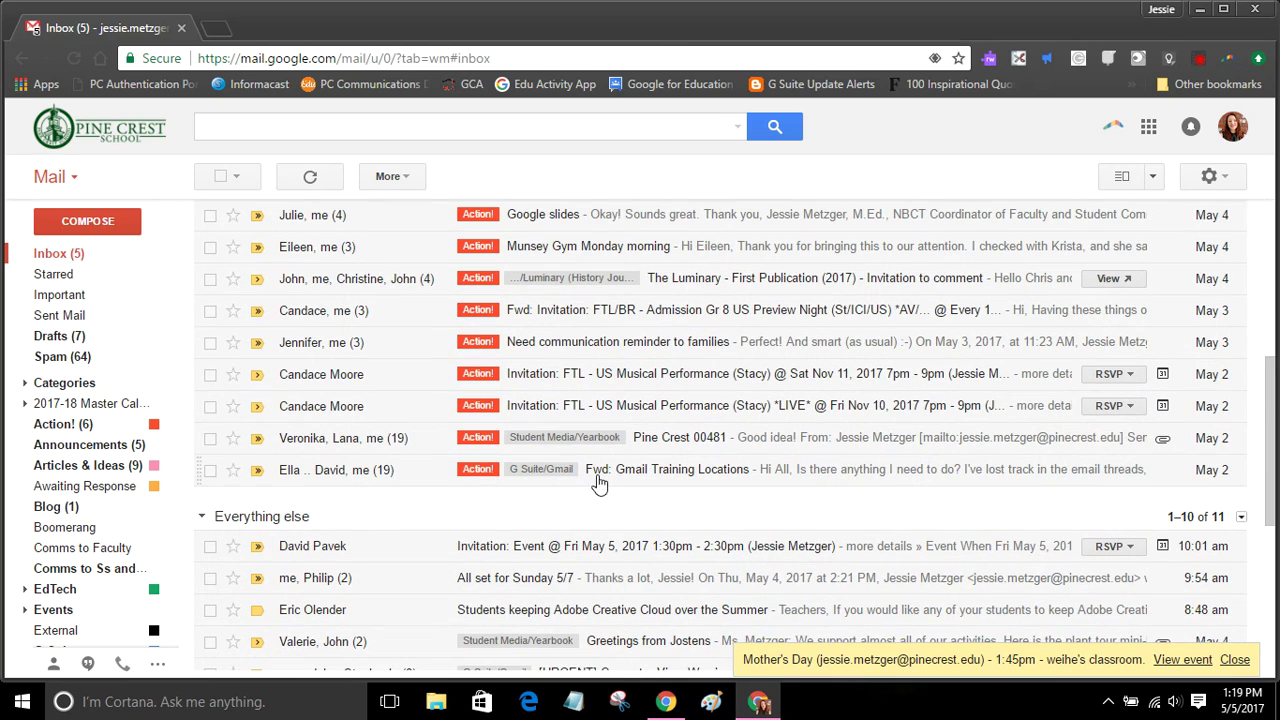
scroll(590, 452, down, 4)
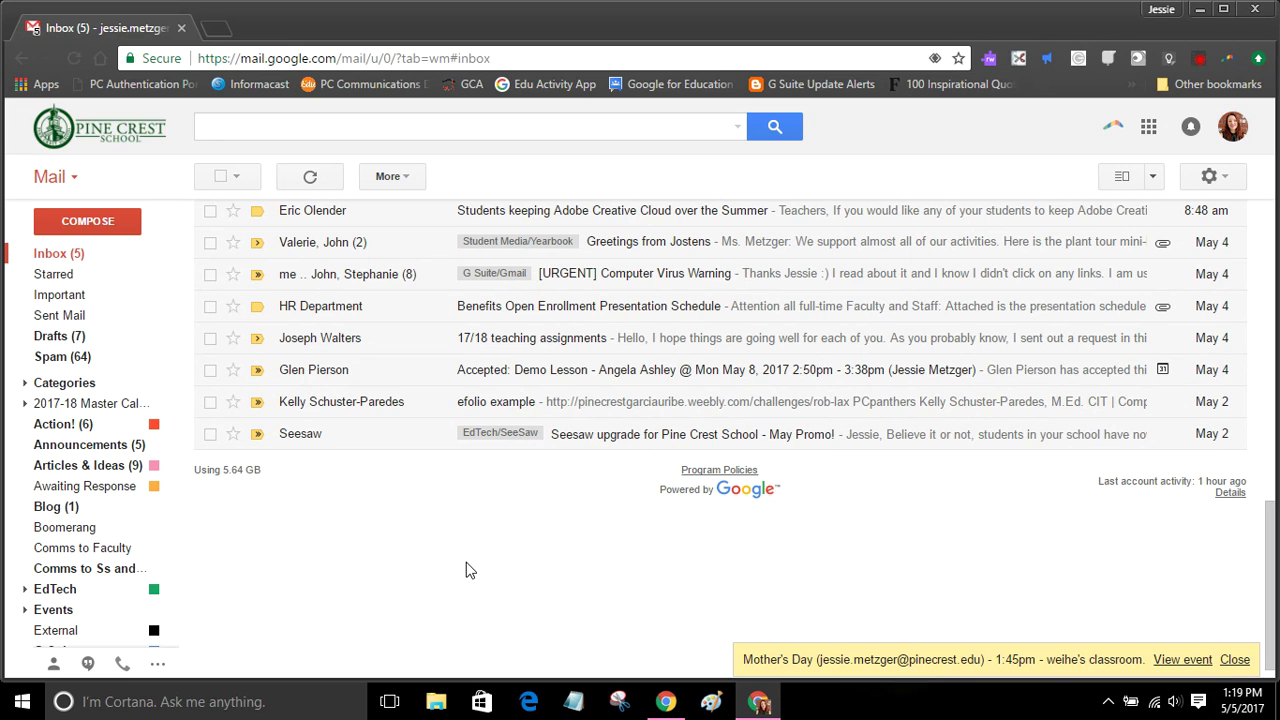
scroll(470, 570, up, 7)
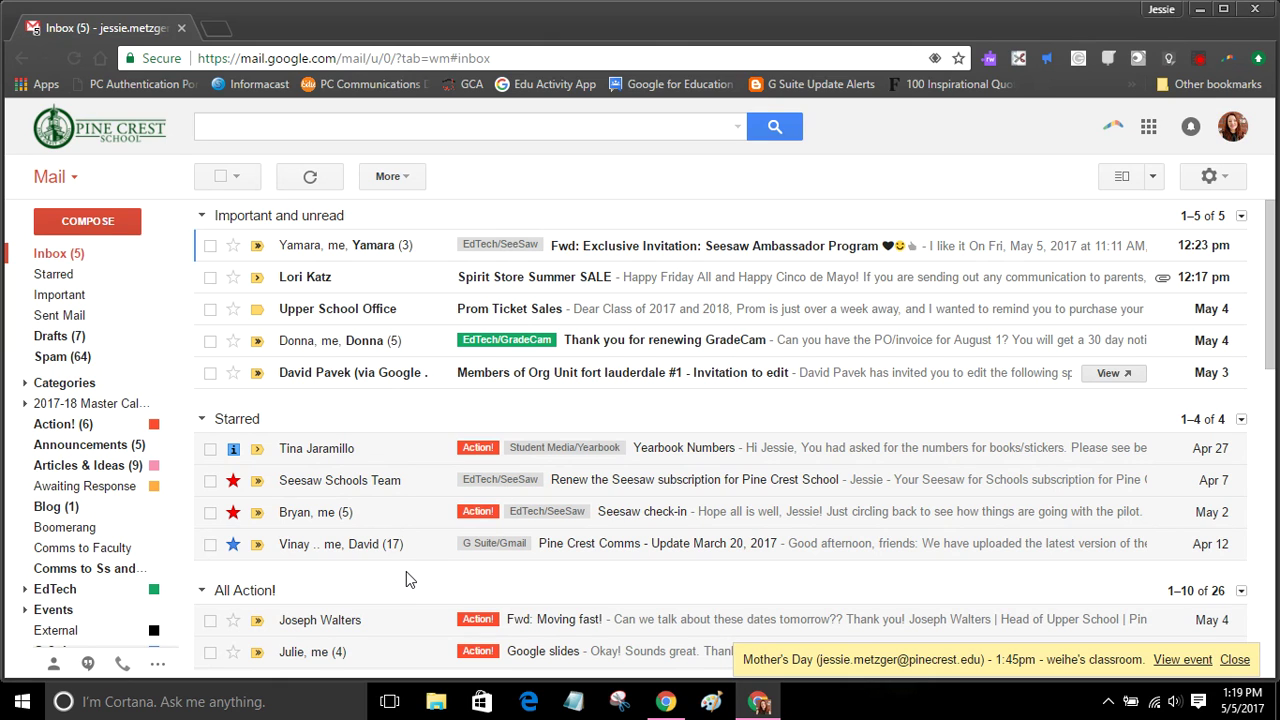
scroll(405, 571, down, 3)
scroll(405, 571, up, 3)
- Open the Labs settings and check the Preview Pane entry among the enabled labs
click(1147, 179)
click(1209, 176)
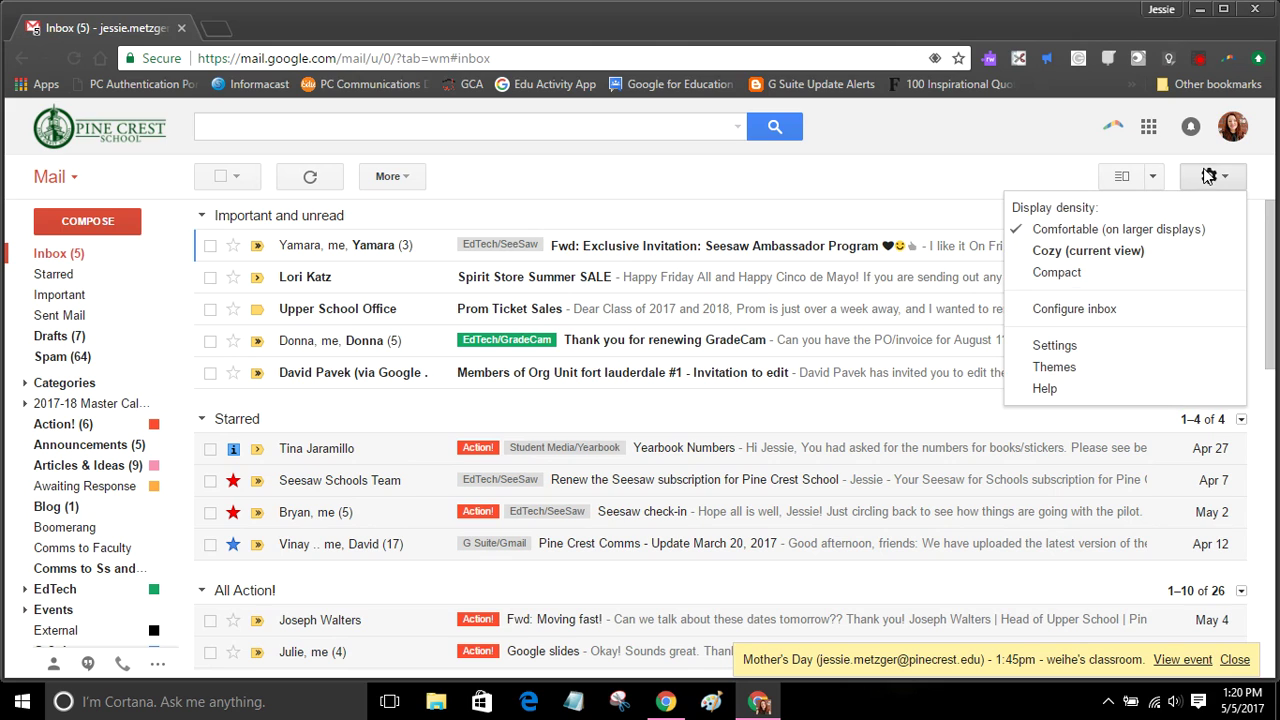
click(1055, 346)
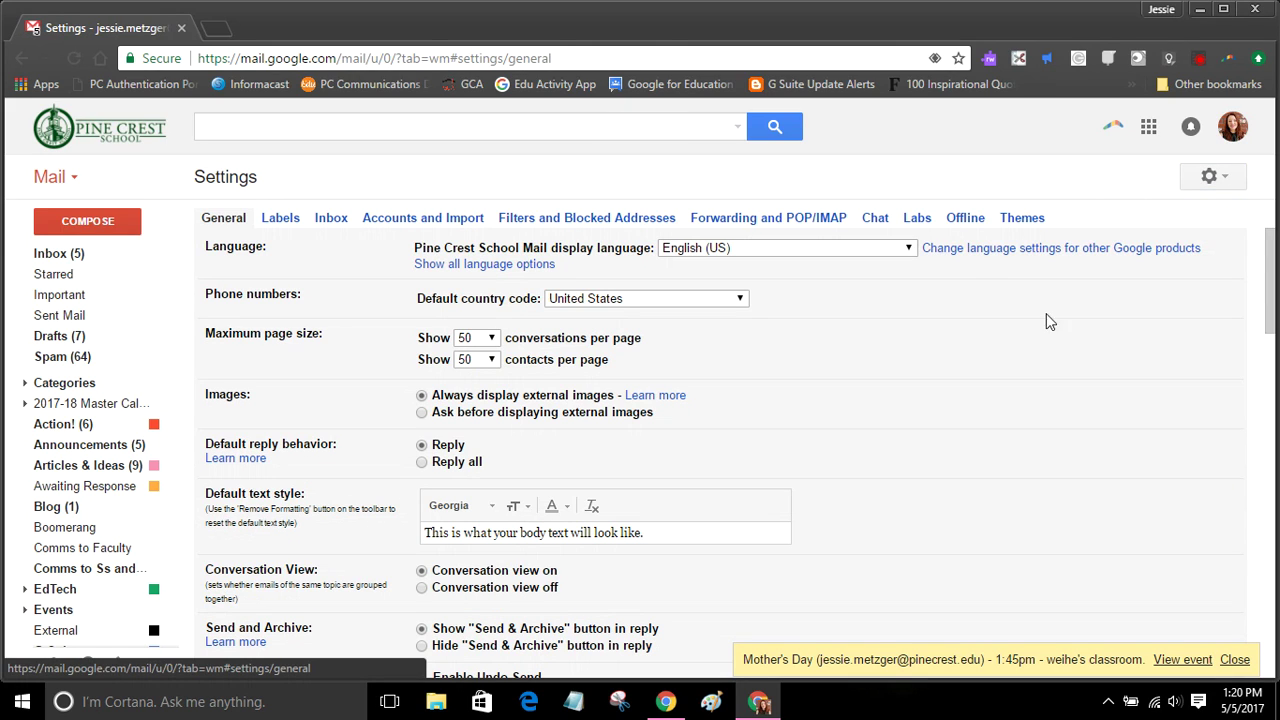
click(917, 218)
scroll(855, 395, down, 2)
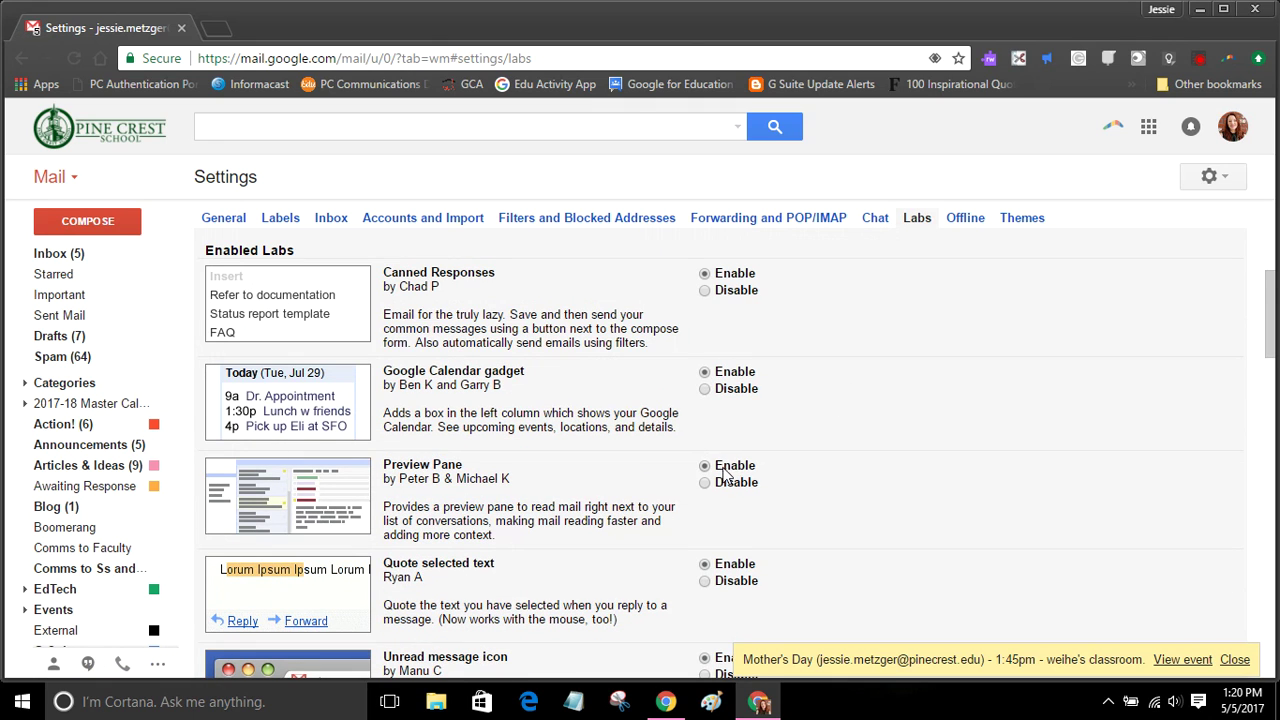
scroll(766, 474, down, 4)
scroll(1013, 470, down, 2)
scroll(1014, 466, up, 6)
scroll(517, 263, up, 1)
scroll(529, 343, down, 3)
drag(800, 322, 218, 283)
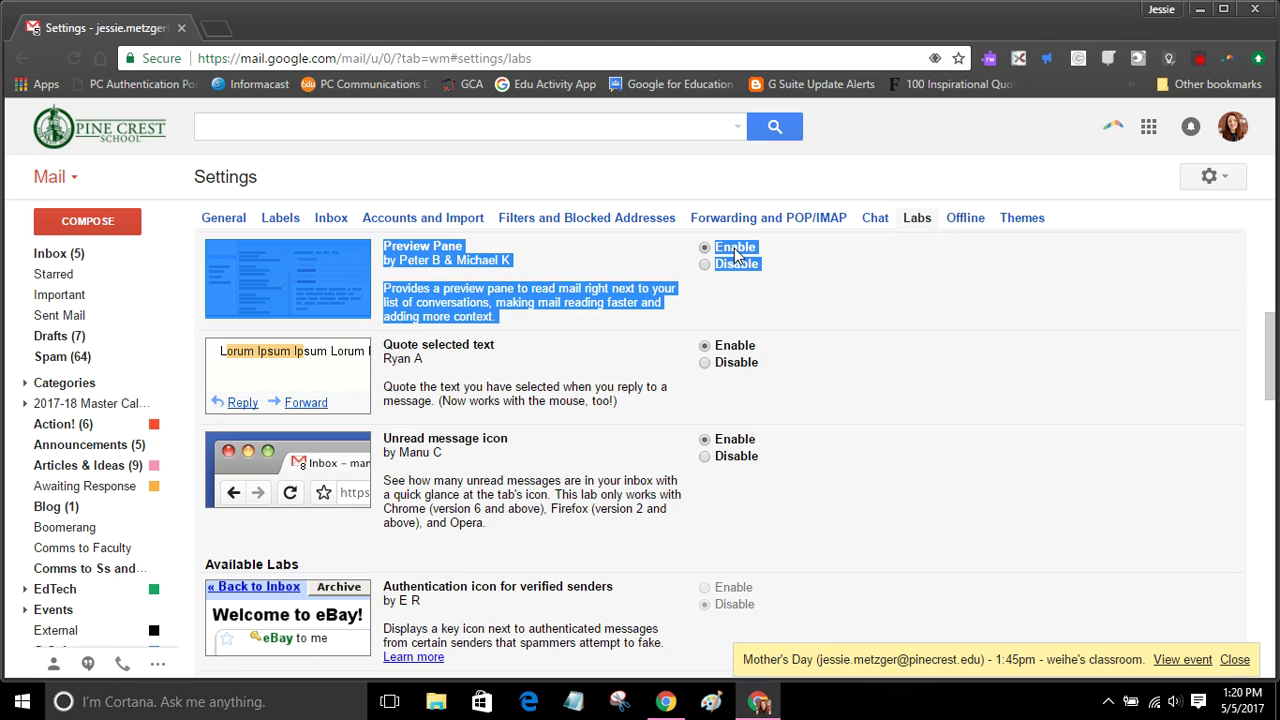
click(867, 305)
- Return to the inbox, switch it to Vertical Split, and read the Prom Ticket Sales message in the preview pane
click(50, 253)
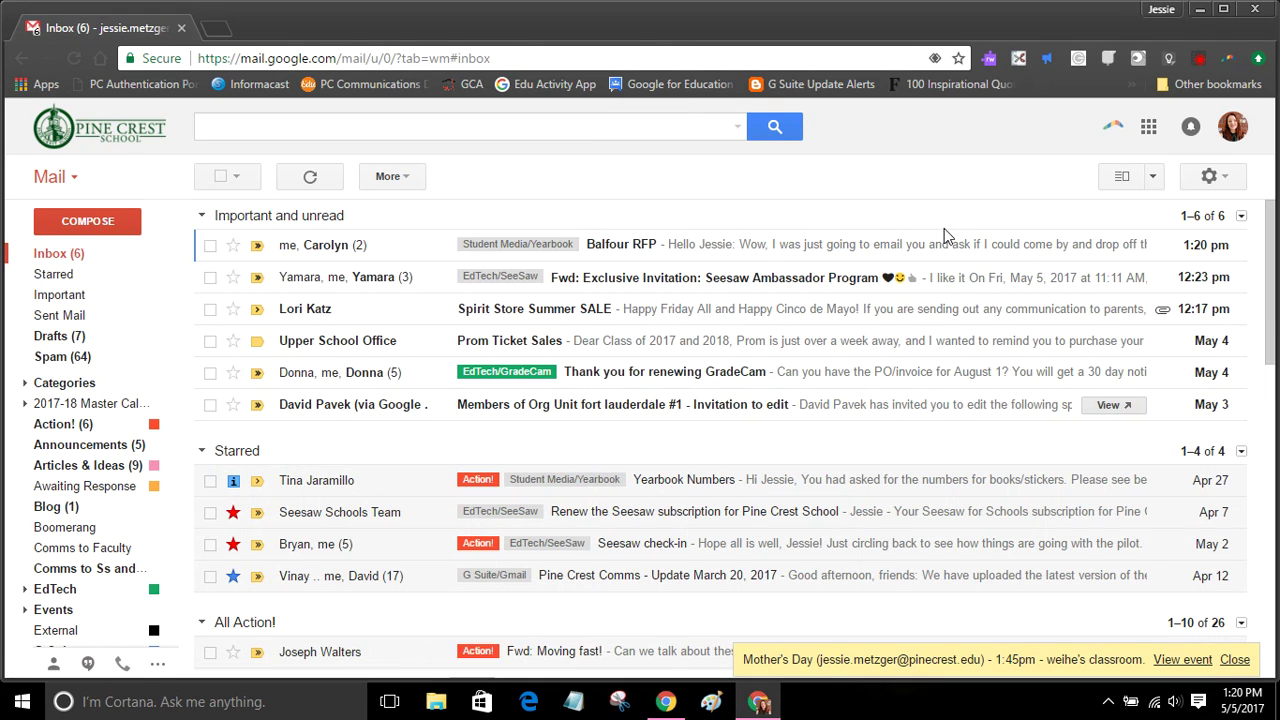
click(1154, 180)
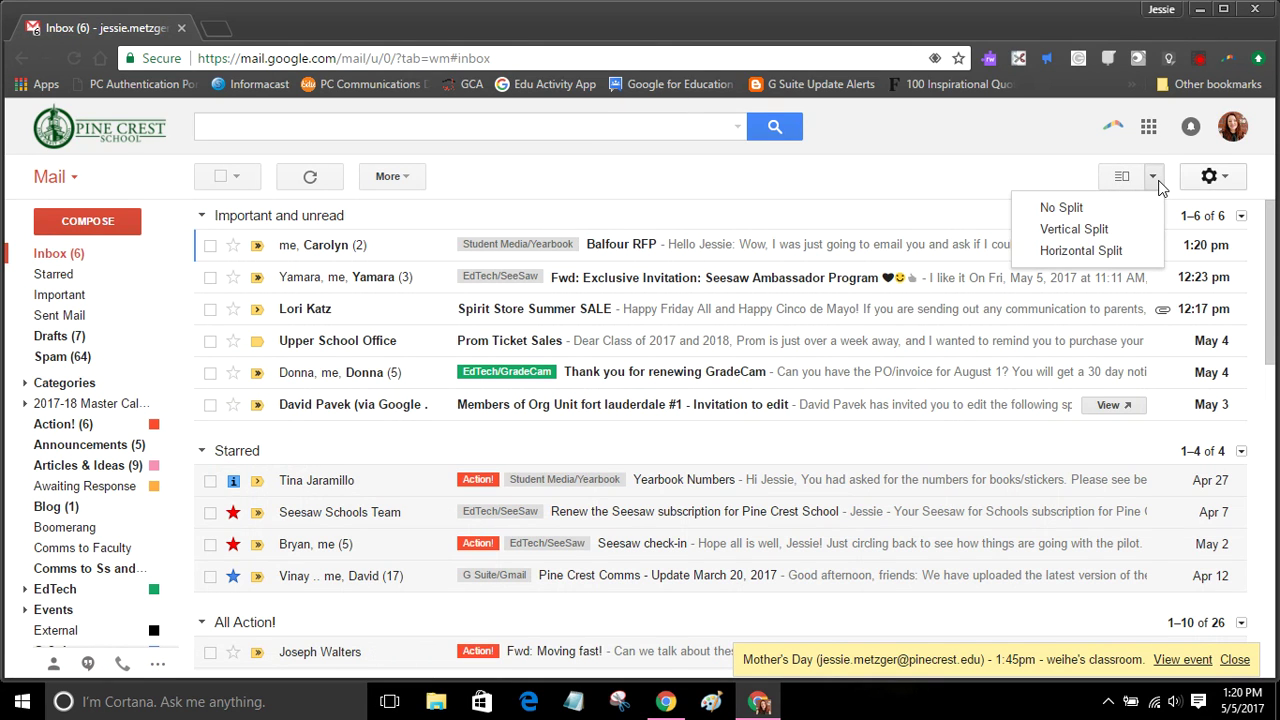
click(1096, 233)
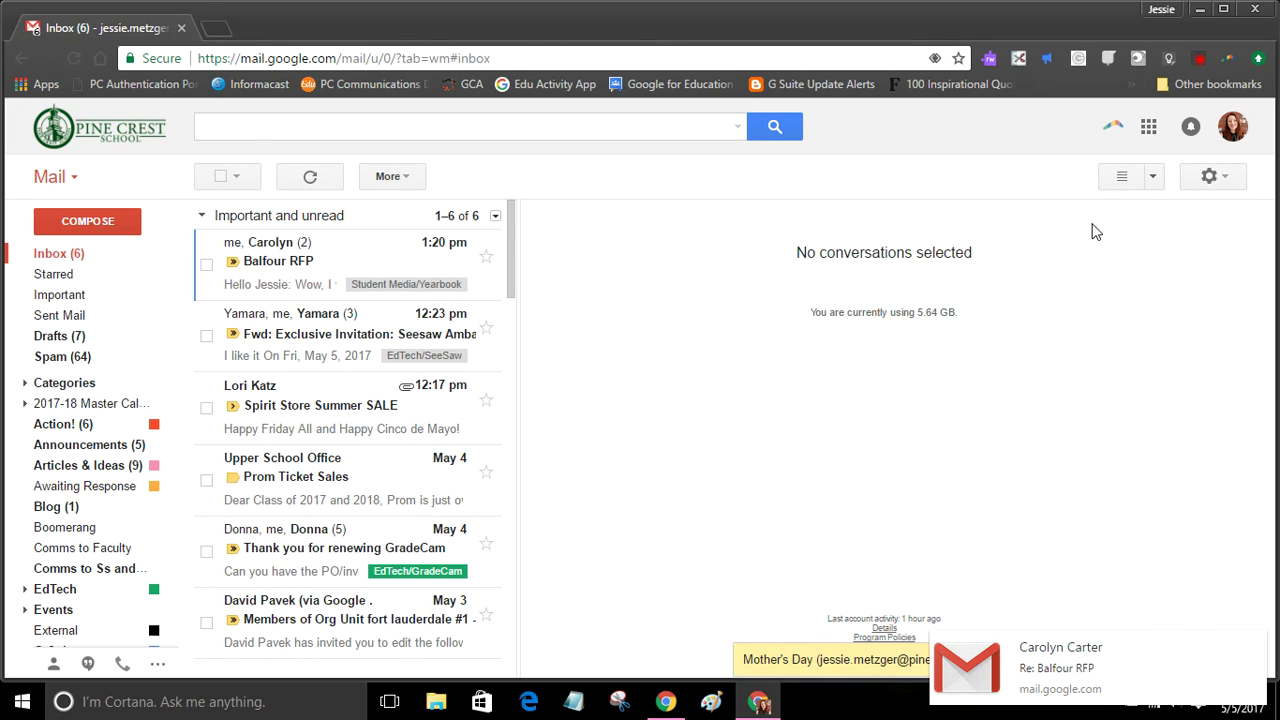
click(1253, 644)
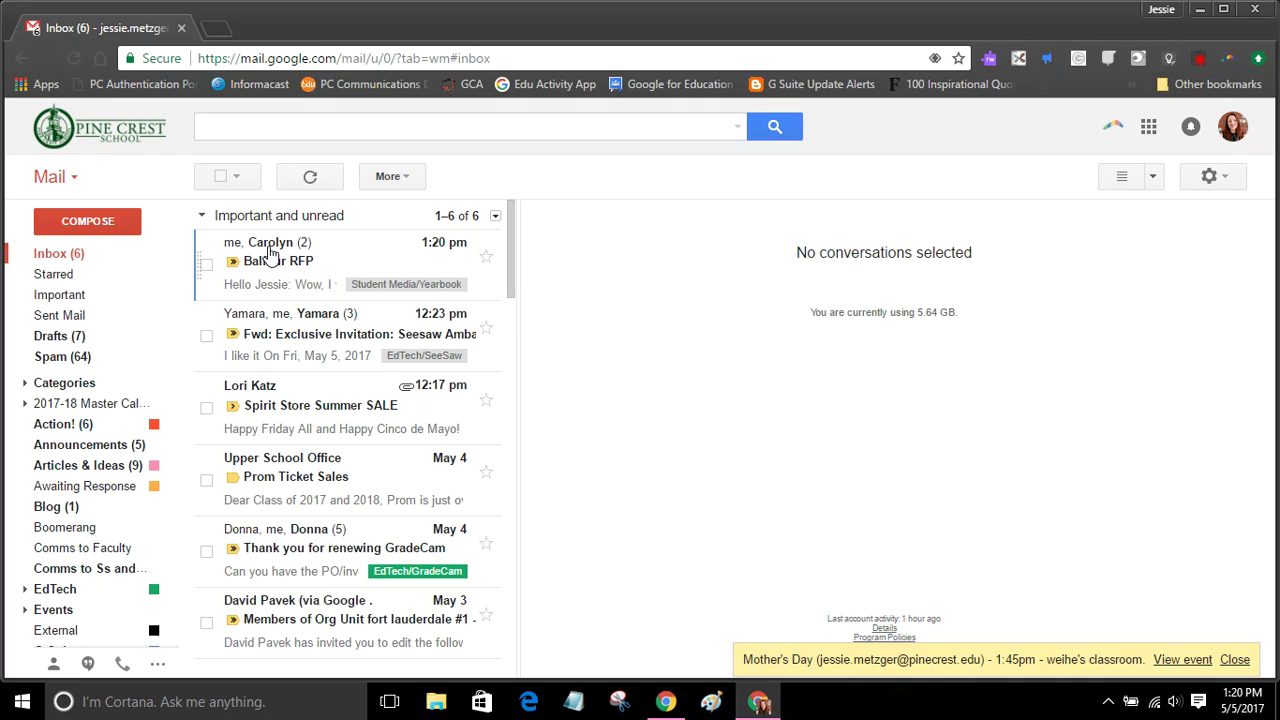
click(282, 462)
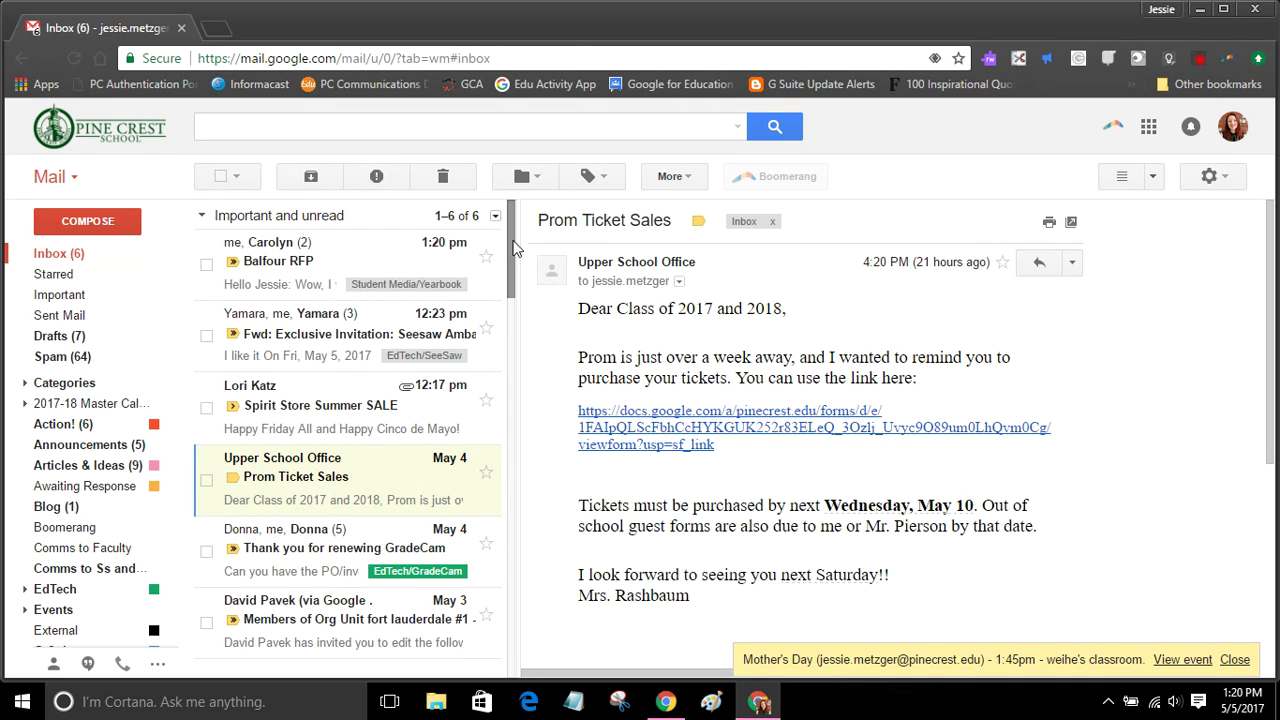
scroll(490, 383, down, 8)
scroll(490, 383, up, 5)
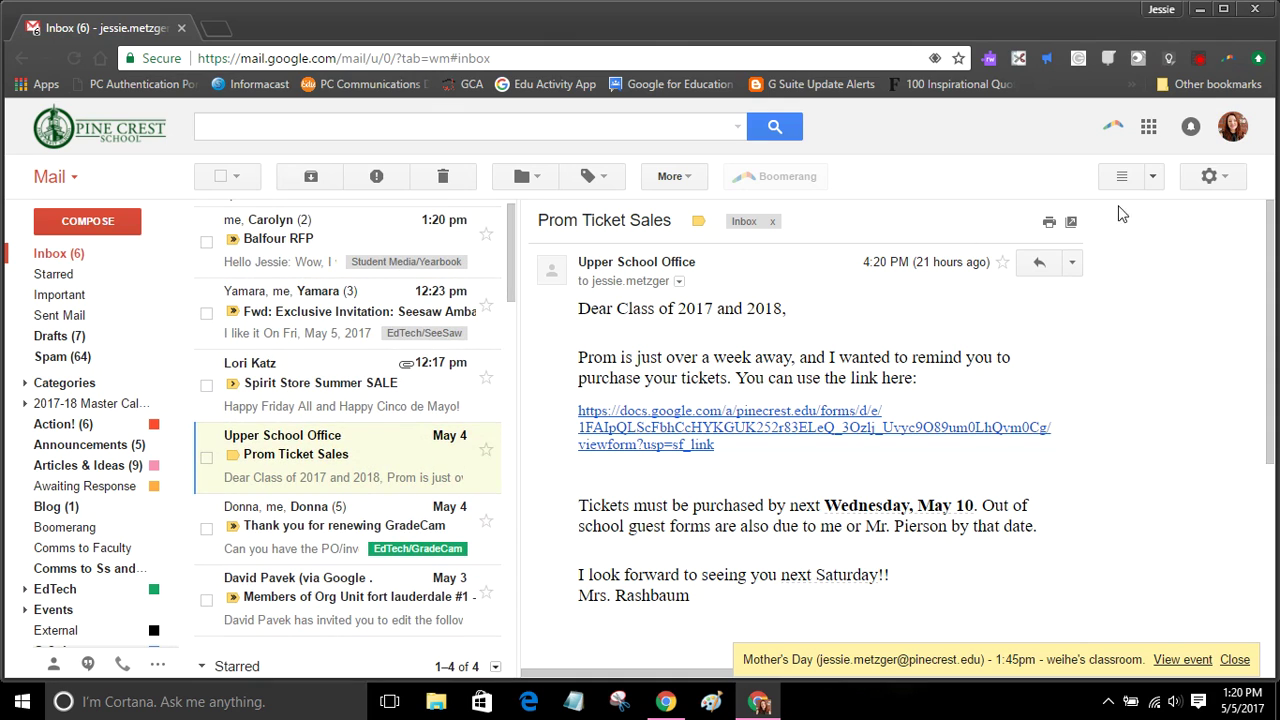
- Switch the inbox to Horizontal Split and show the Spirit Store Summer SALE message in the preview pane
click(1154, 177)
click(1080, 251)
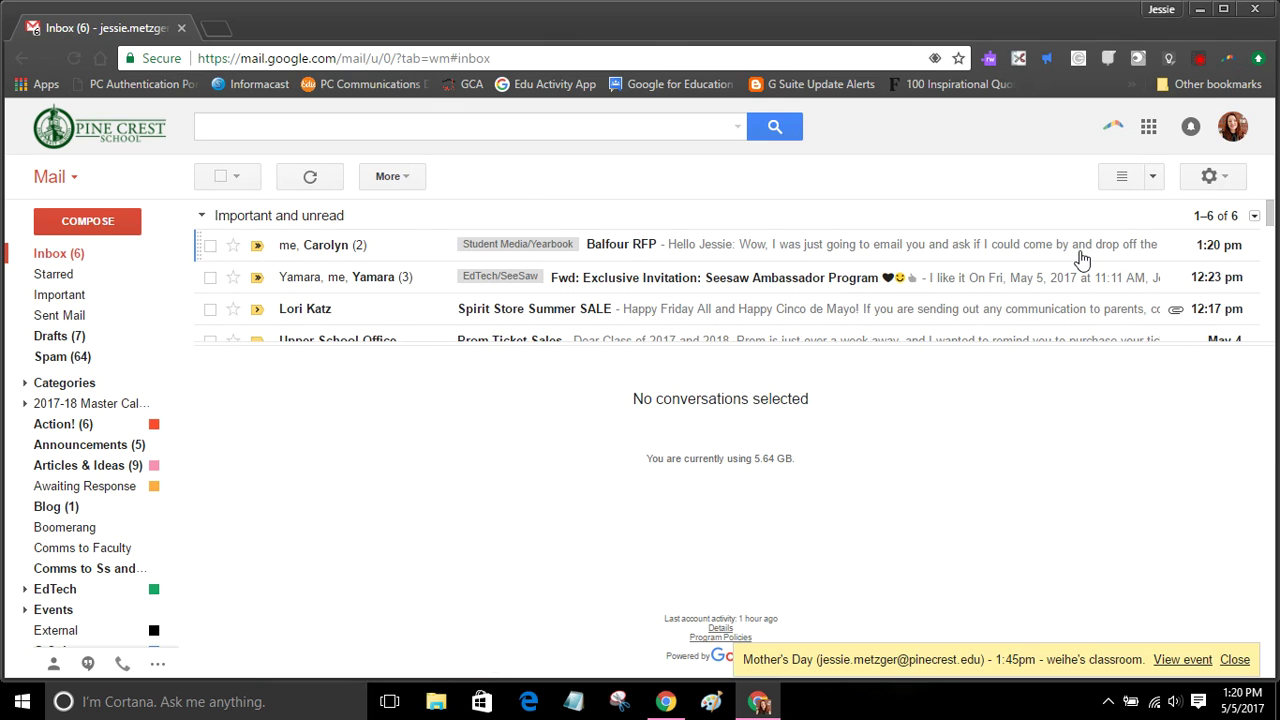
click(337, 316)
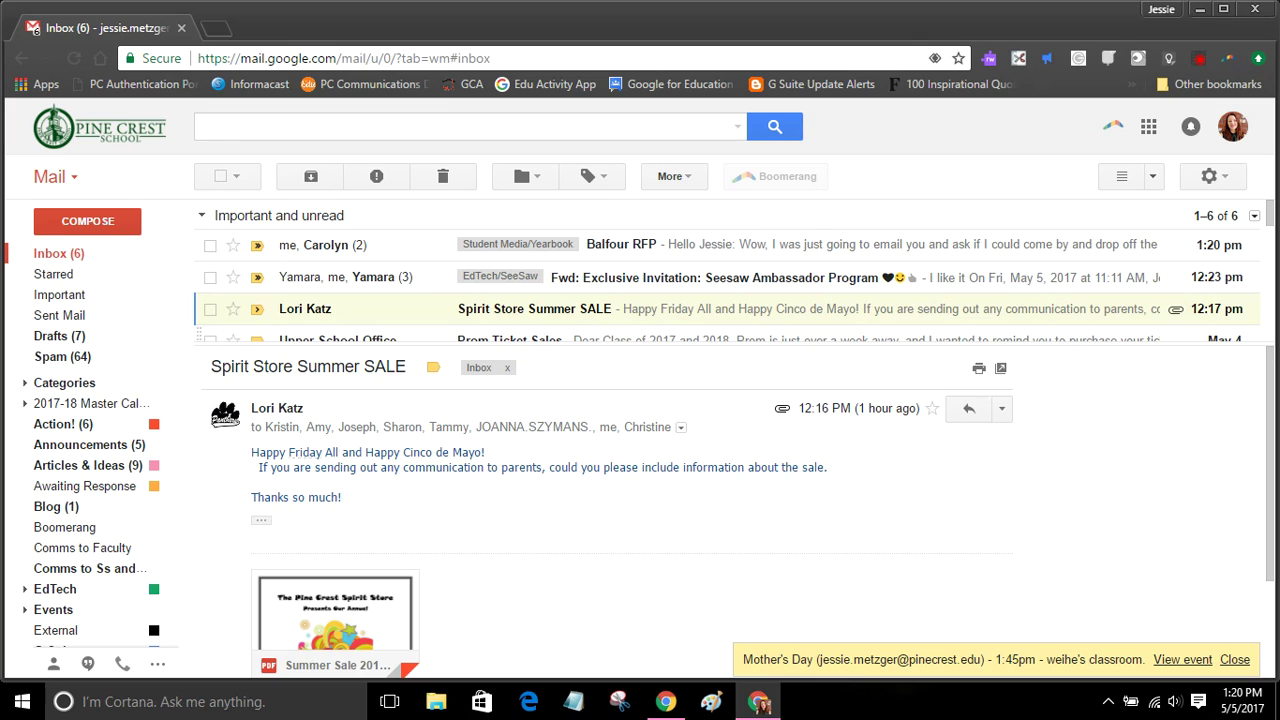
- Go back to the inbox settings and review the Priority Inbox configuration
click(1226, 178)
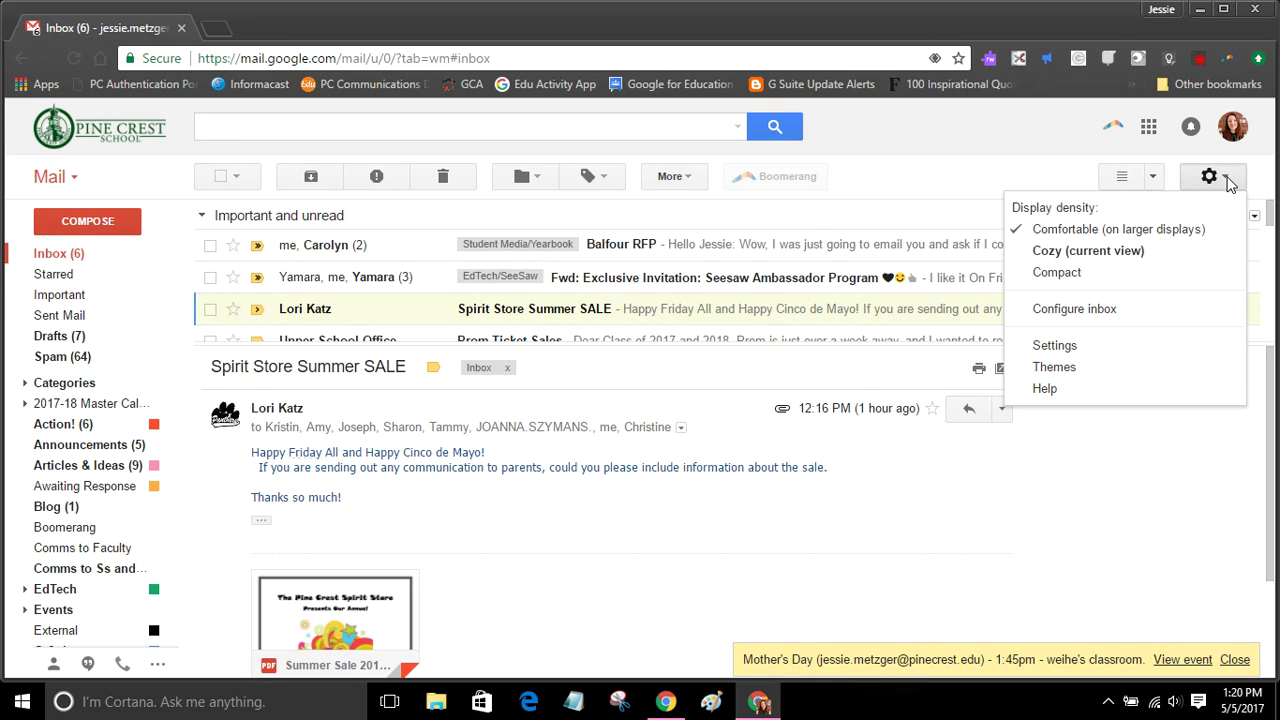
click(1072, 350)
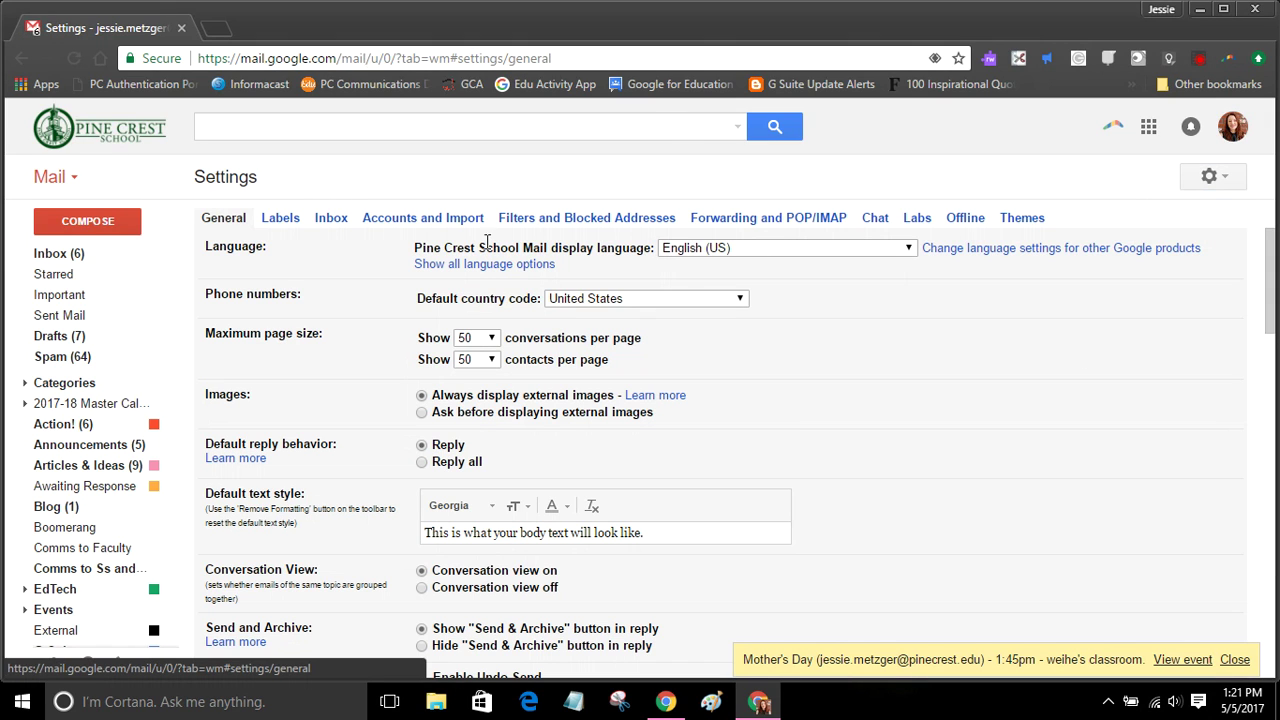
click(328, 218)
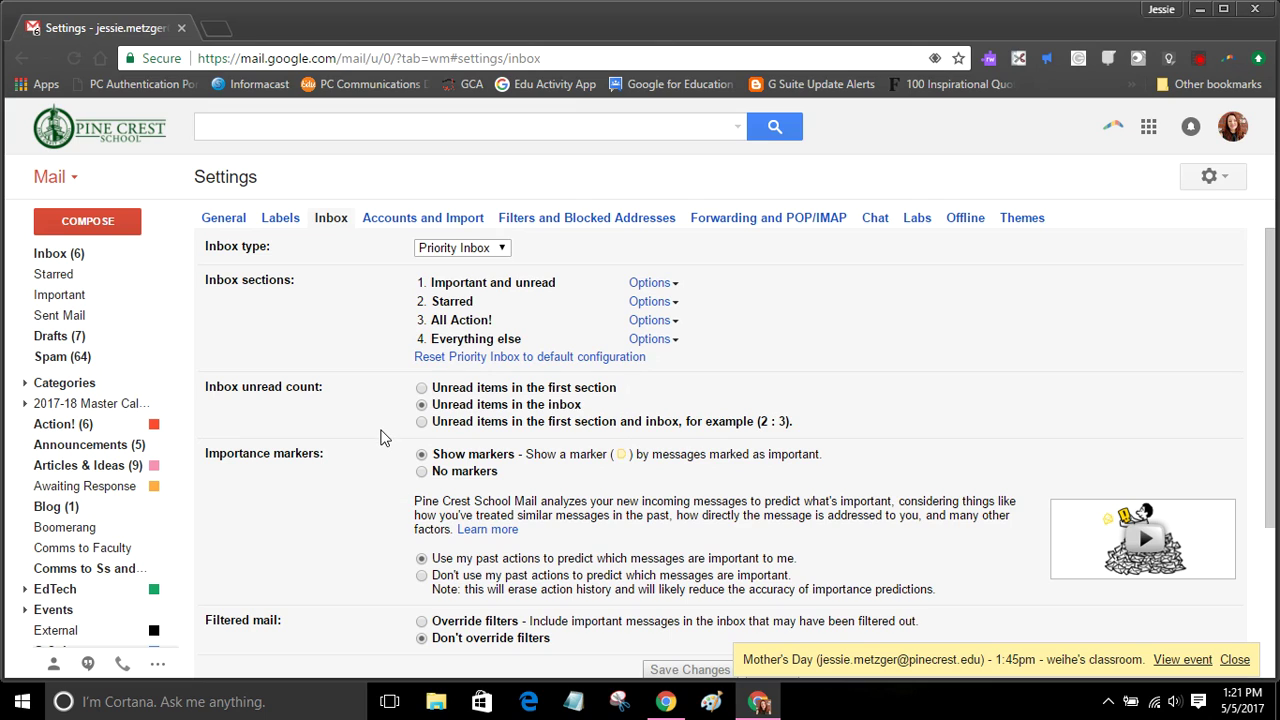
click(1202, 58)
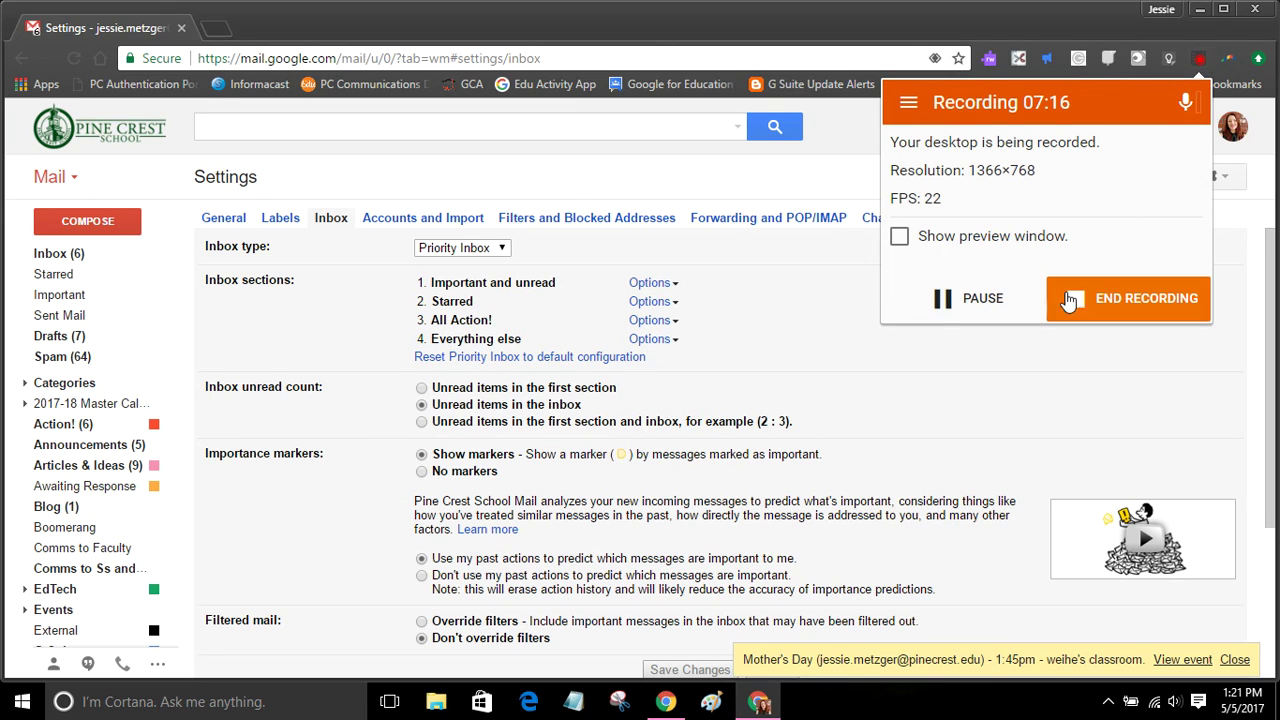